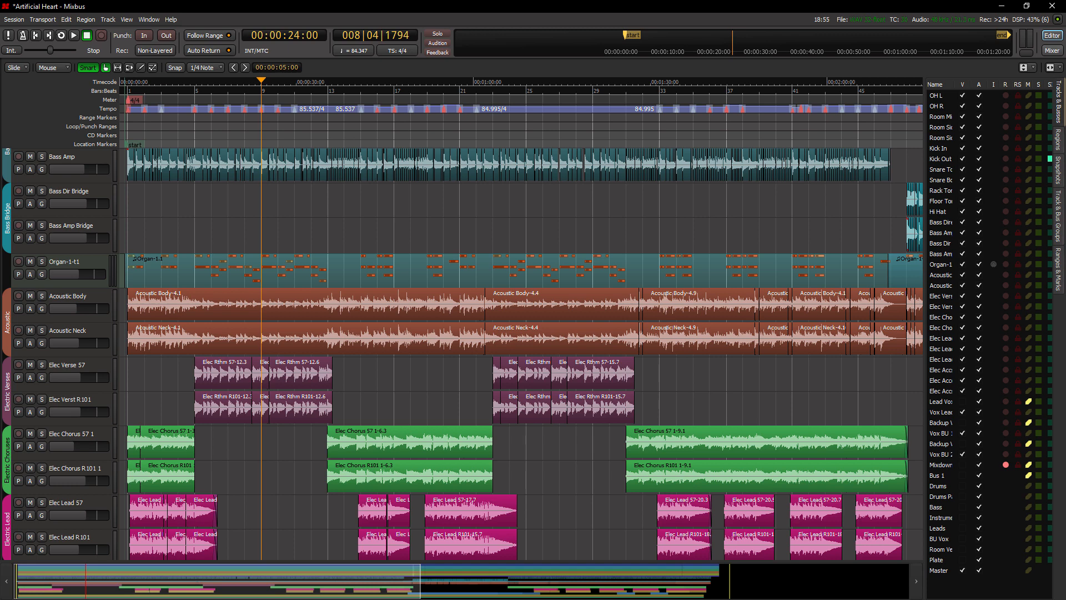
Look over the song's tracks in the editor and audition the current mix in the mixer view.
left_click(291, 289)
scroll(291, 289, "up", 10)
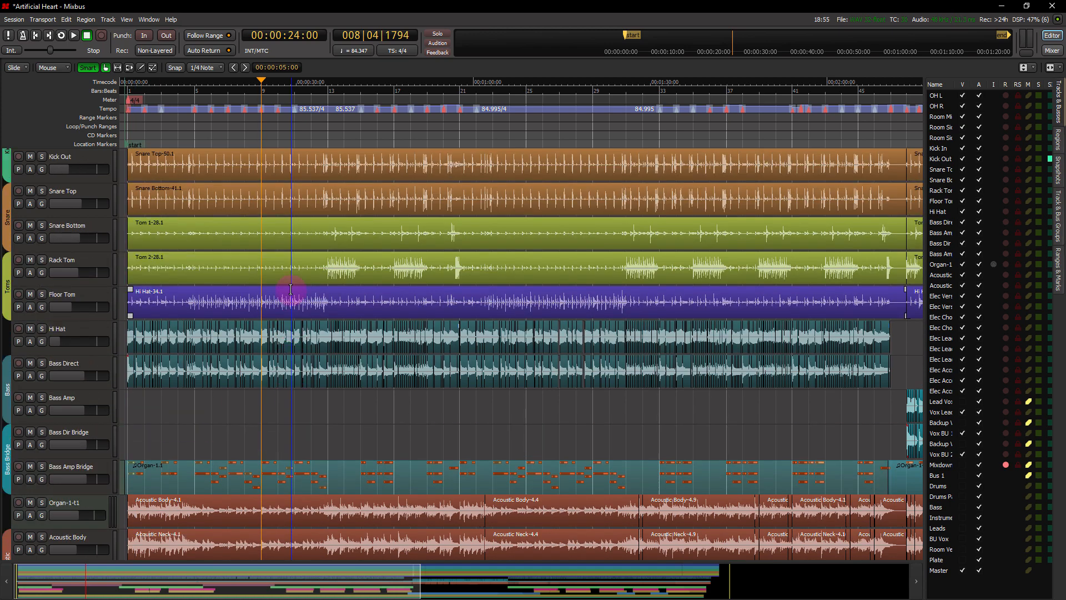
scroll(291, 289, "down", 10)
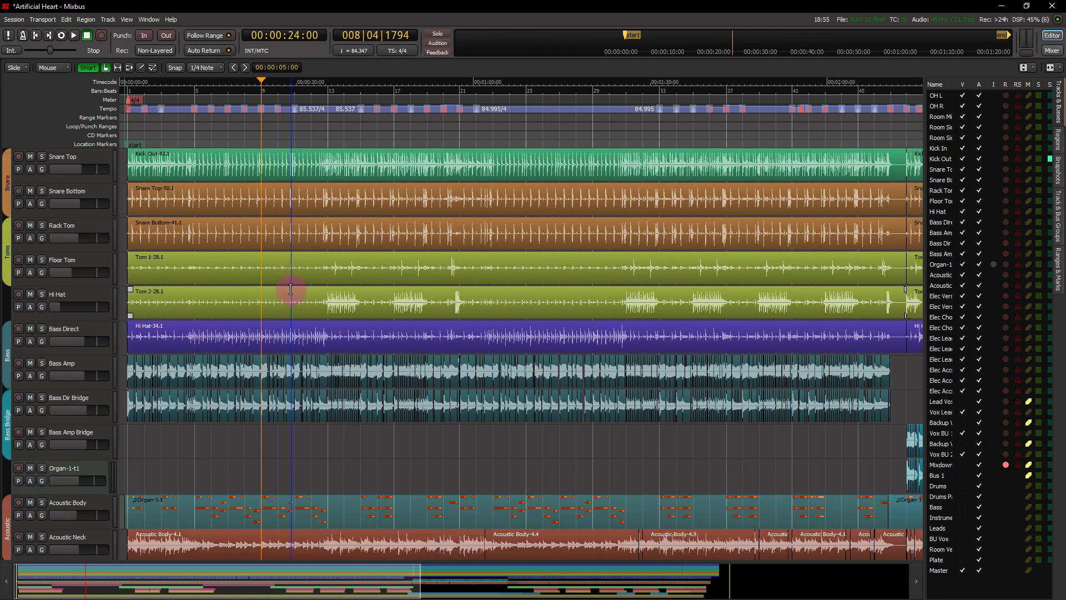
scroll(291, 289, "down", 6)
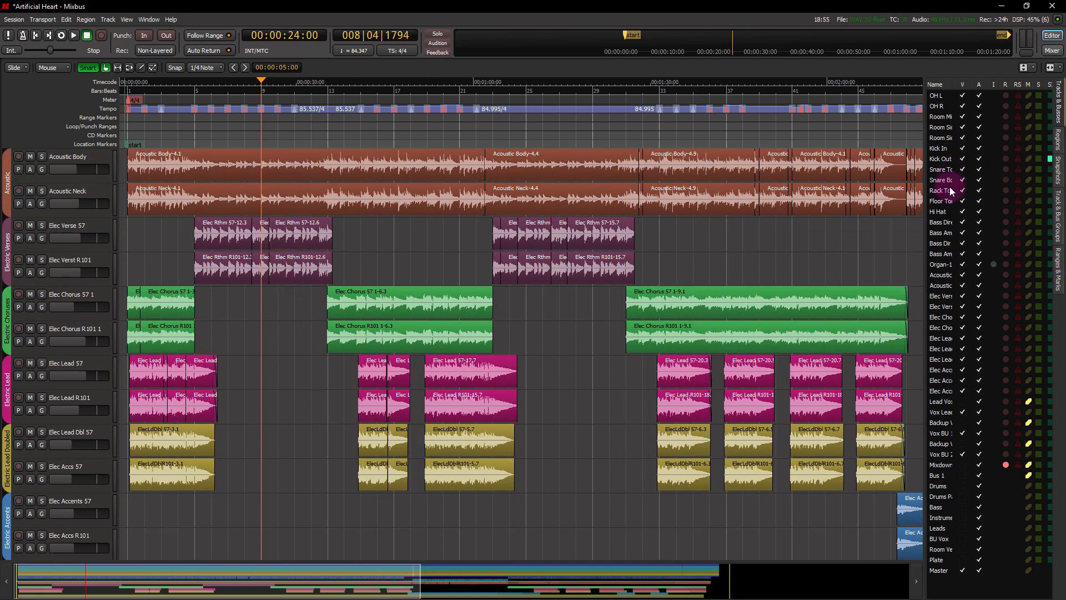
left_click(1052, 50)
left_click_drag(416, 592, 505, 589)
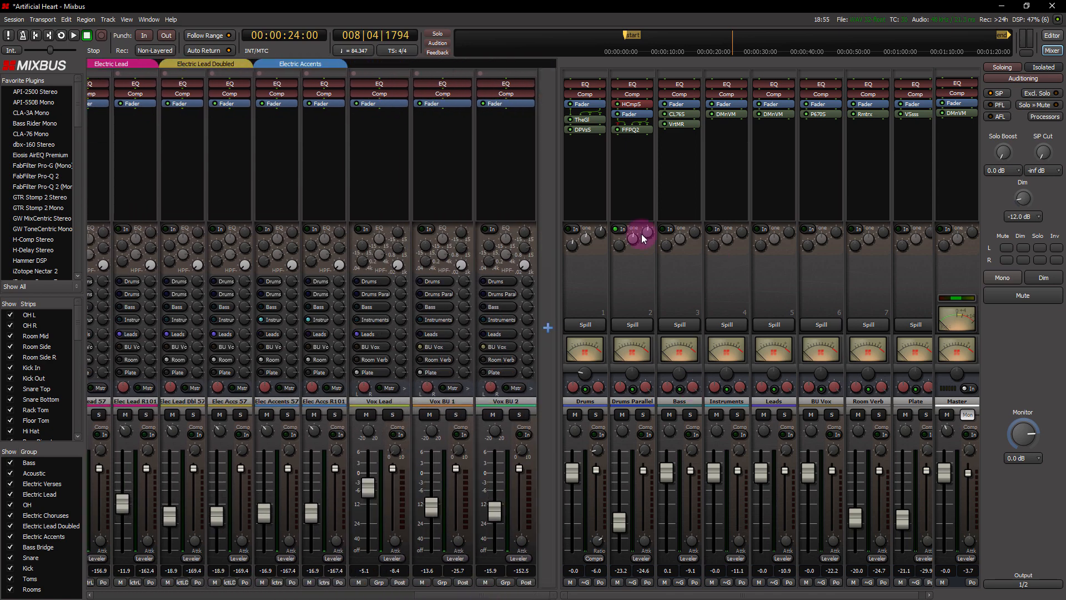
key("space")
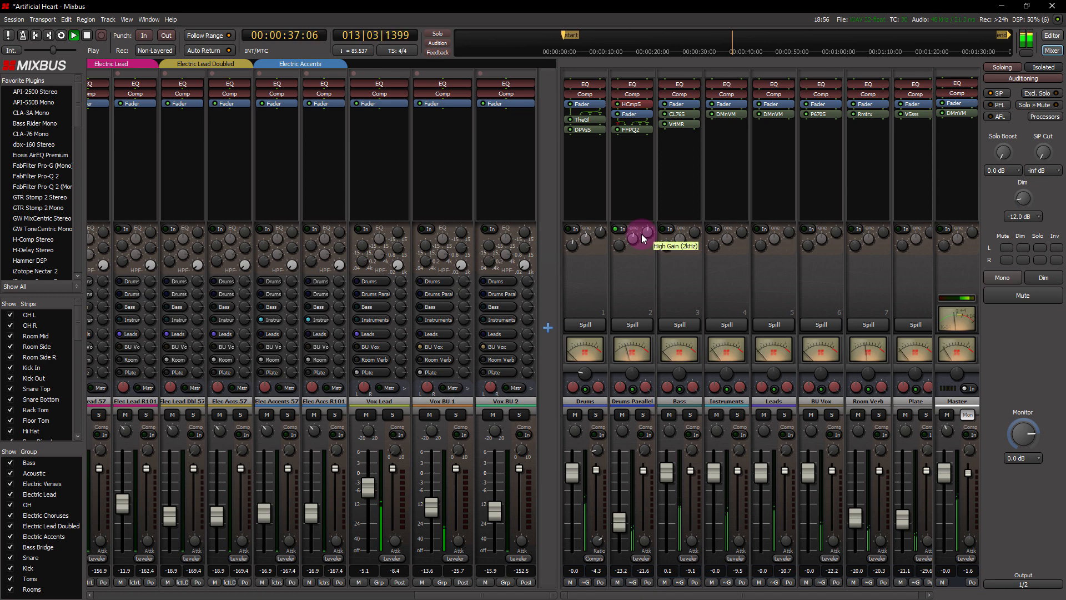
key("space")
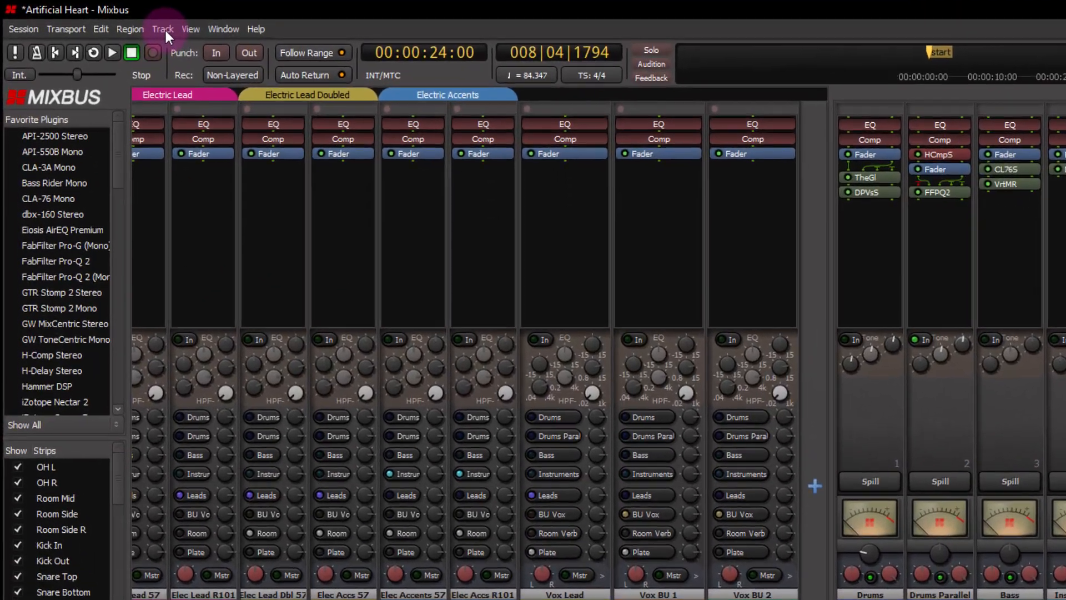
left_click(138, 23)
mouse_move(183, 63)
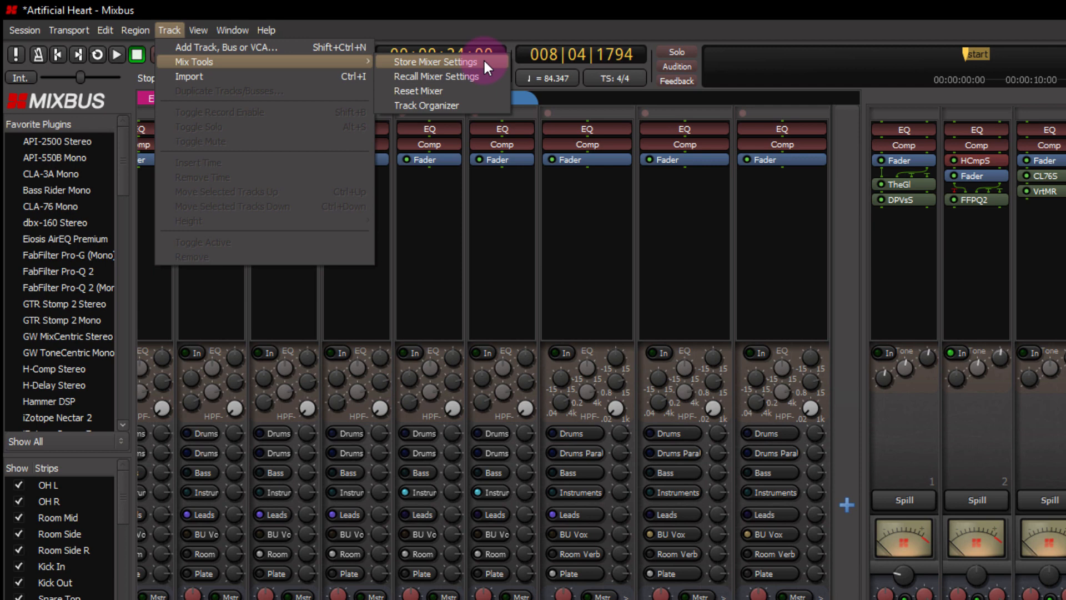
left_click(511, 293)
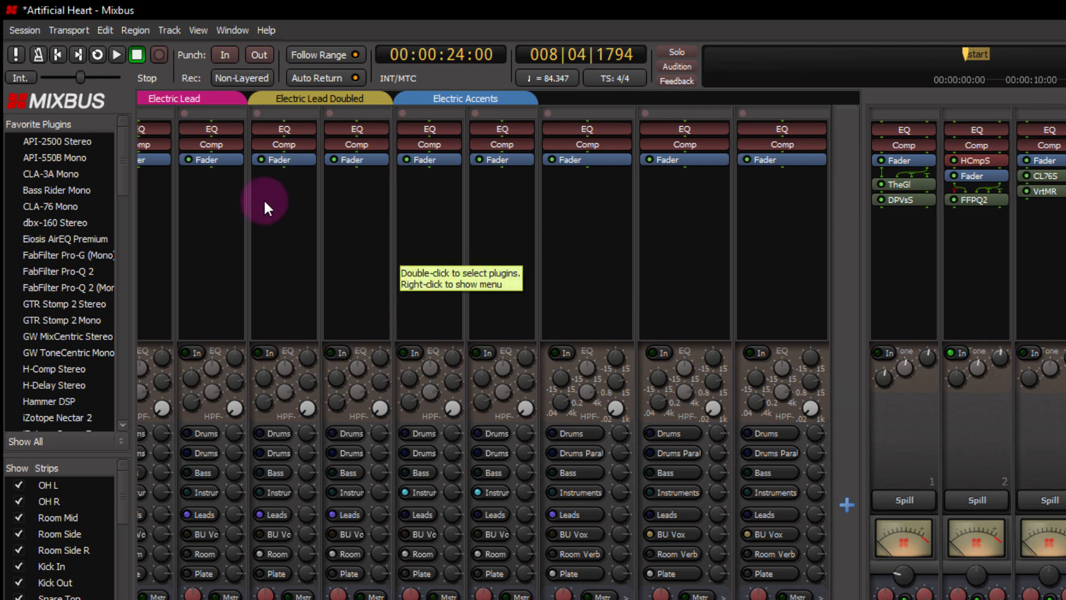
Store the mixer settings for all tracks as "Artificial Heart Mix 1" with the Local (this session only) location.
left_click(170, 30)
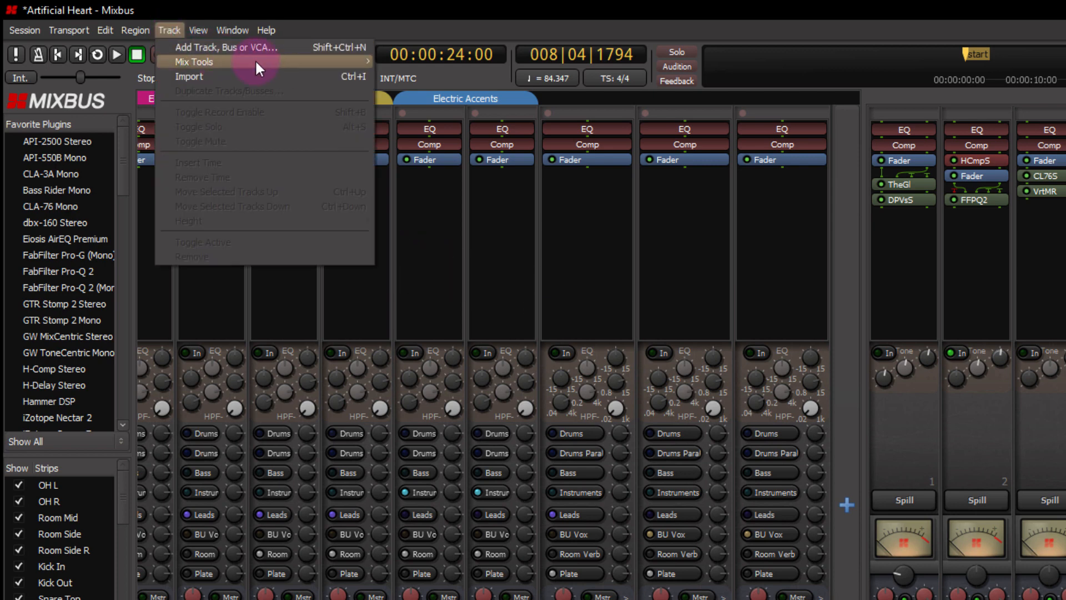
mouse_move(261, 60)
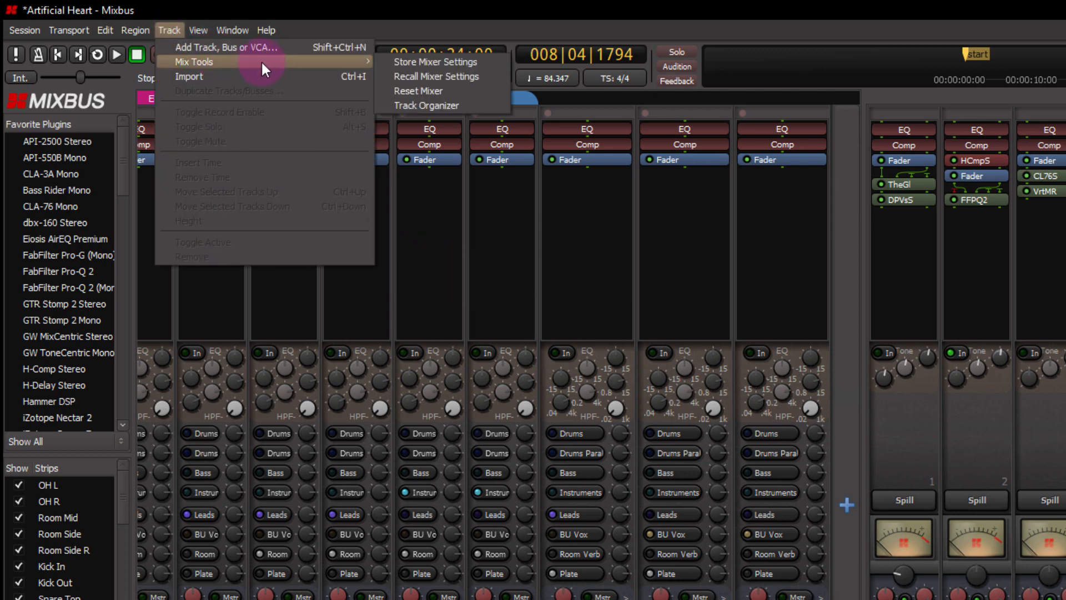
left_click(491, 59)
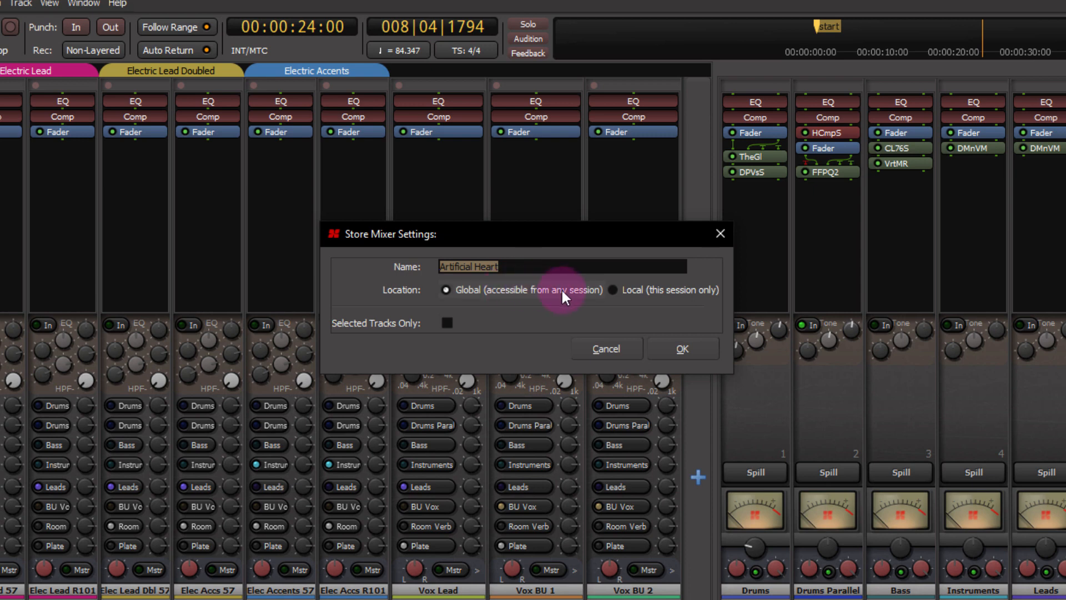
left_click(647, 294)
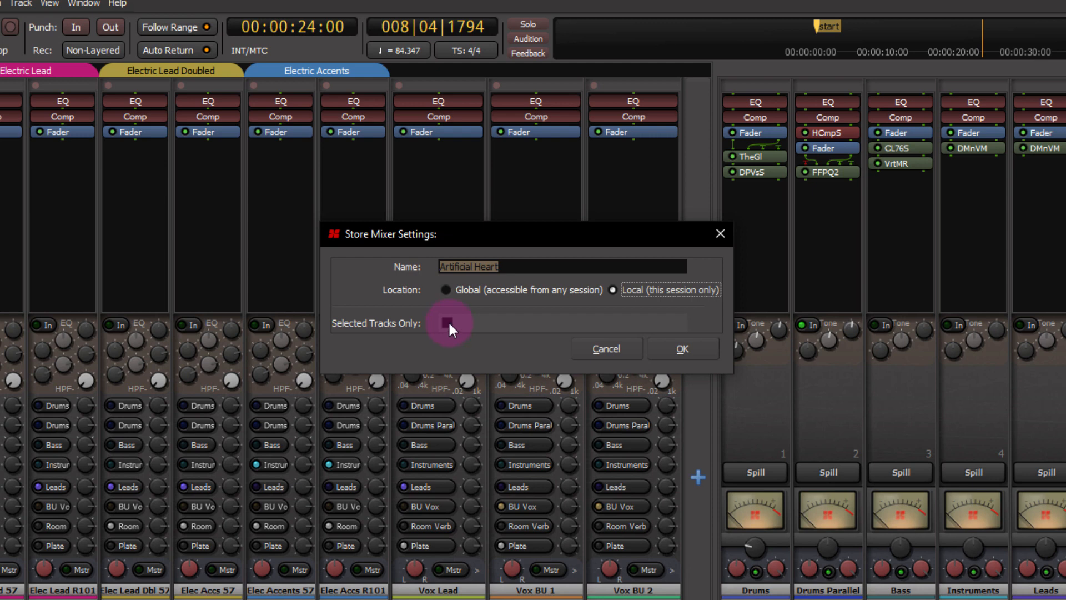
left_click(448, 321)
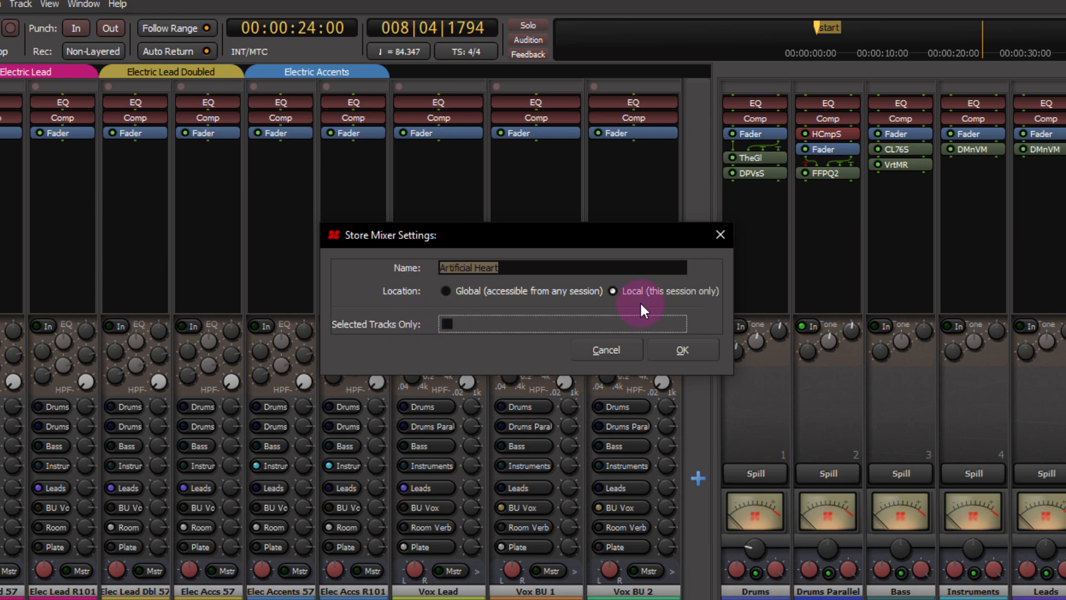
left_click(547, 269)
type("Mix 1")
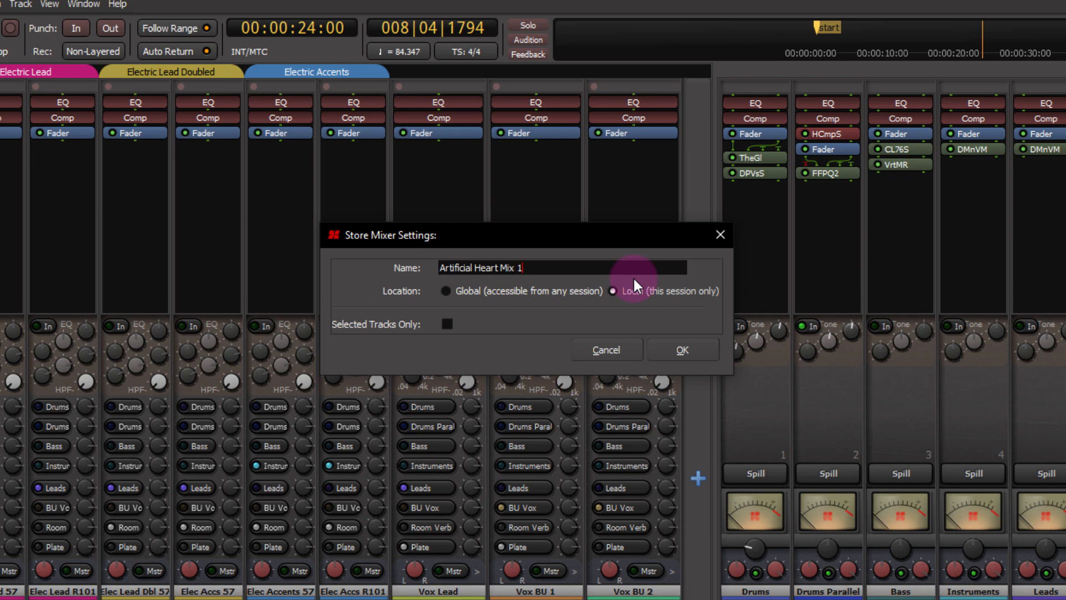
left_click(677, 351)
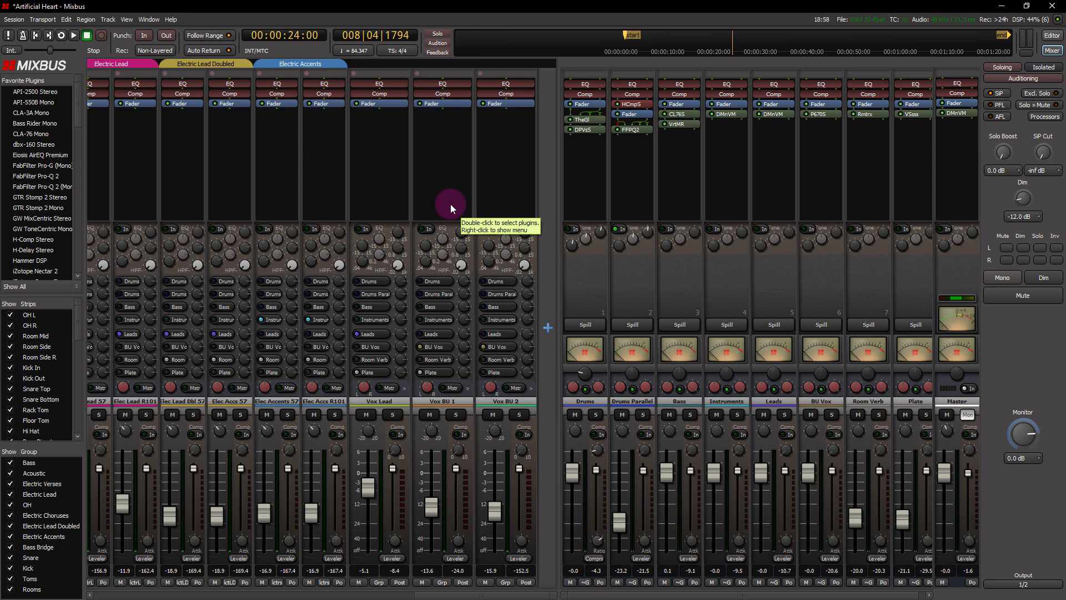
During playback, switch on and adjust the Vox Lead channel's EQ and raise the Vox BU 1 fader to -7.7 dB.
key("space")
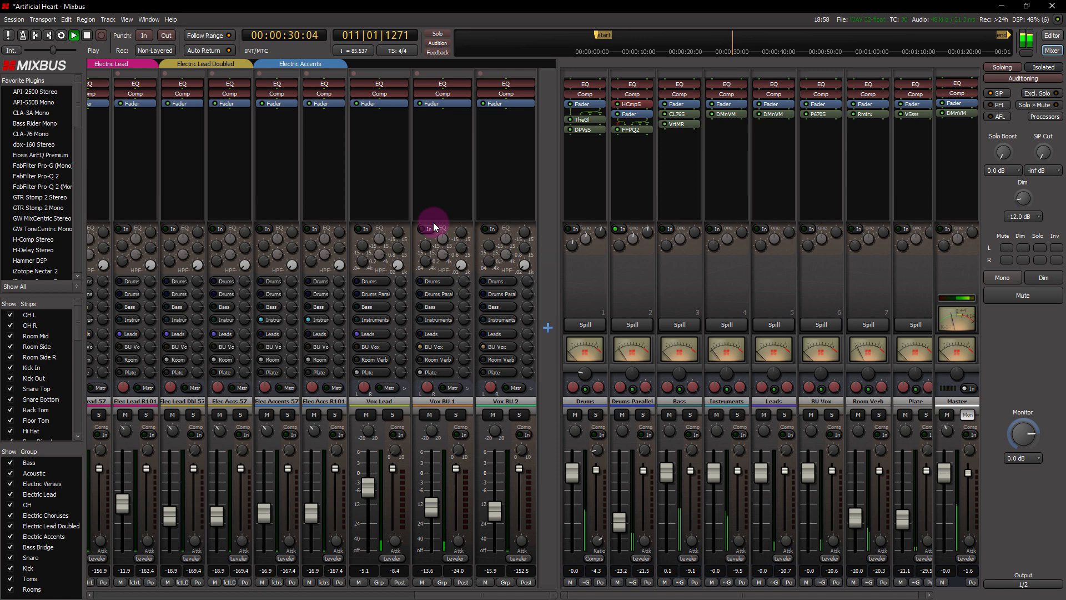
left_click_drag(378, 251, 398, 212)
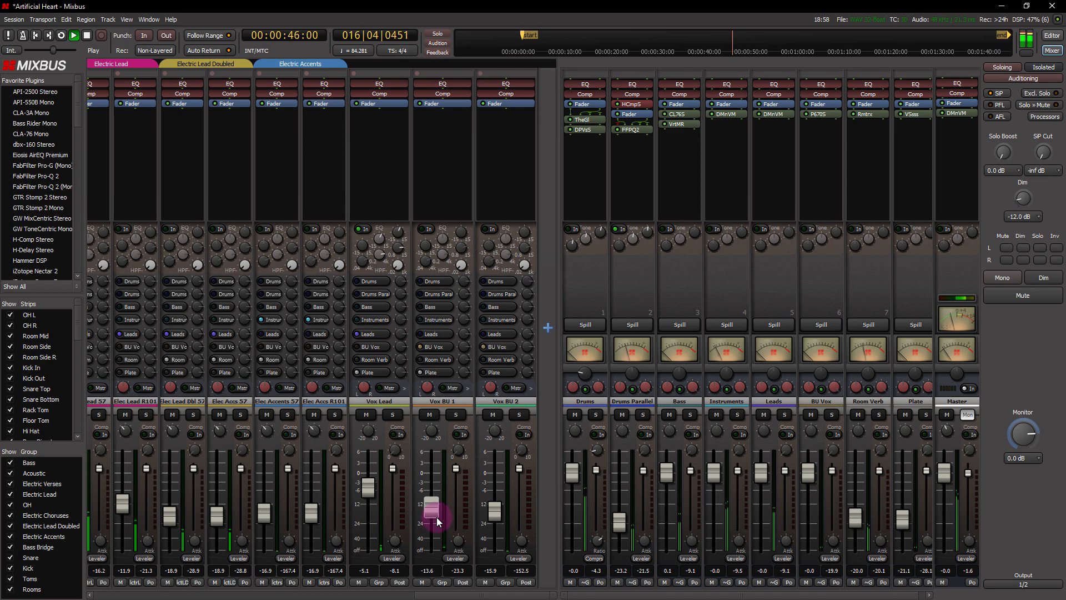
left_click_drag(435, 515, 435, 508)
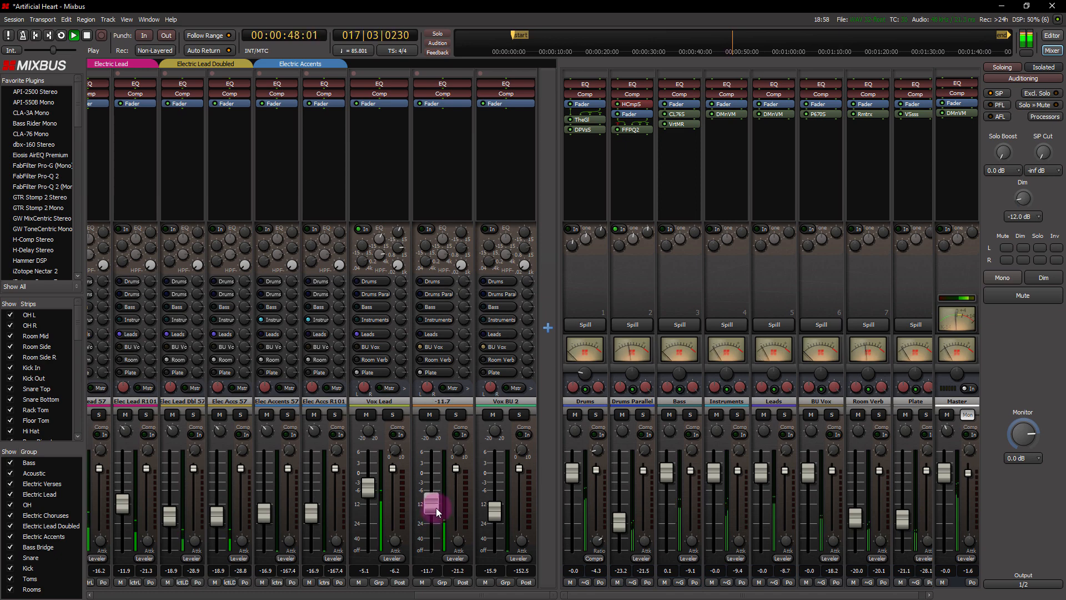
left_click_drag(435, 508, 437, 488)
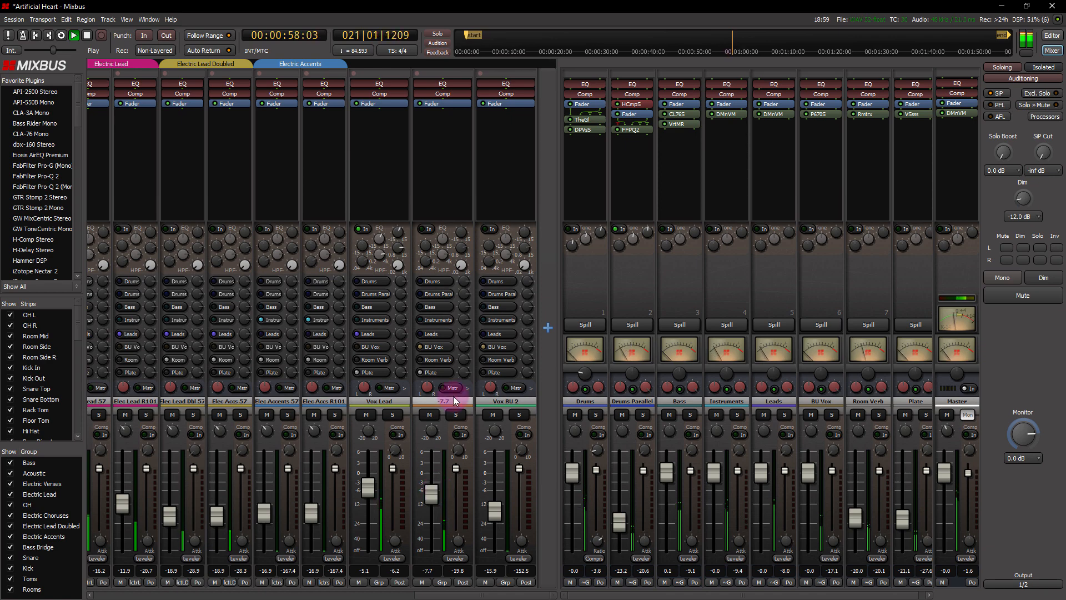
key("space")
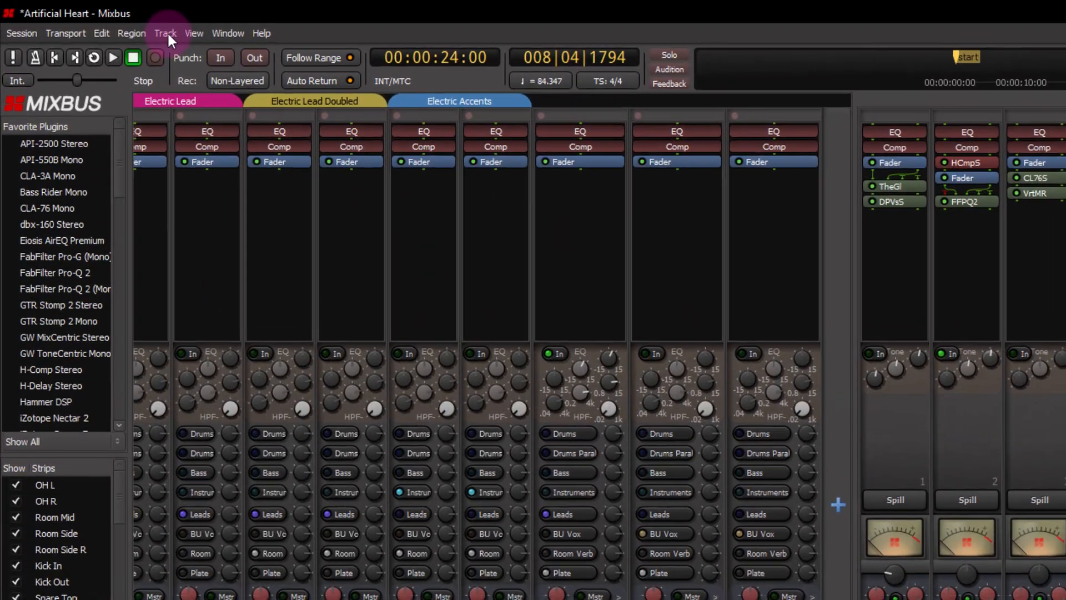
Store the changed mixer settings as "Artificial Heart Mix 2 Vox EQ BU Up" with the Local (this session only) location.
left_click(167, 32)
mouse_move(203, 65)
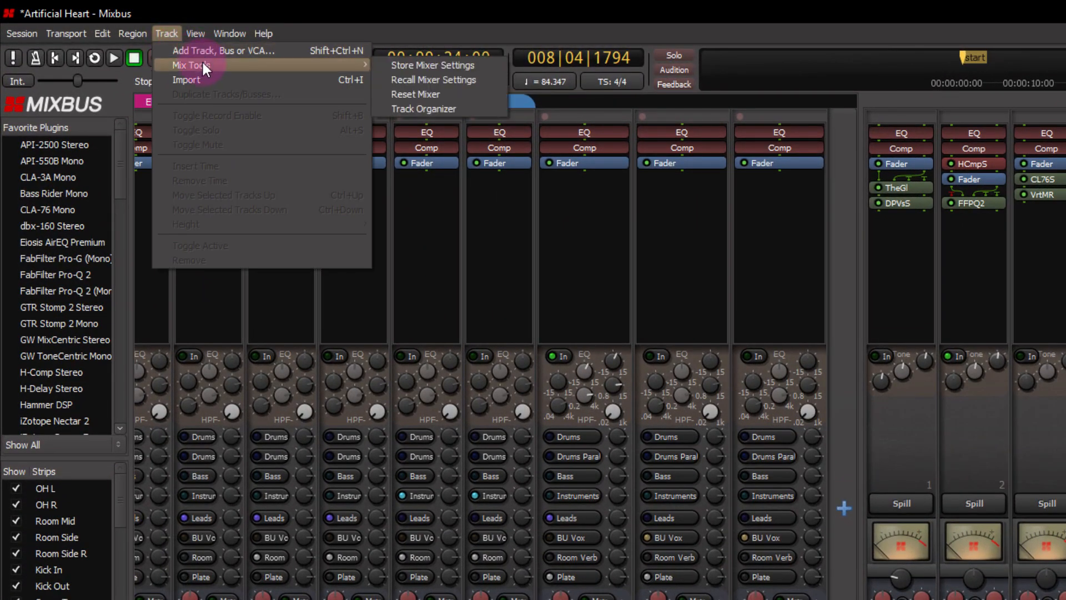
left_click(389, 65)
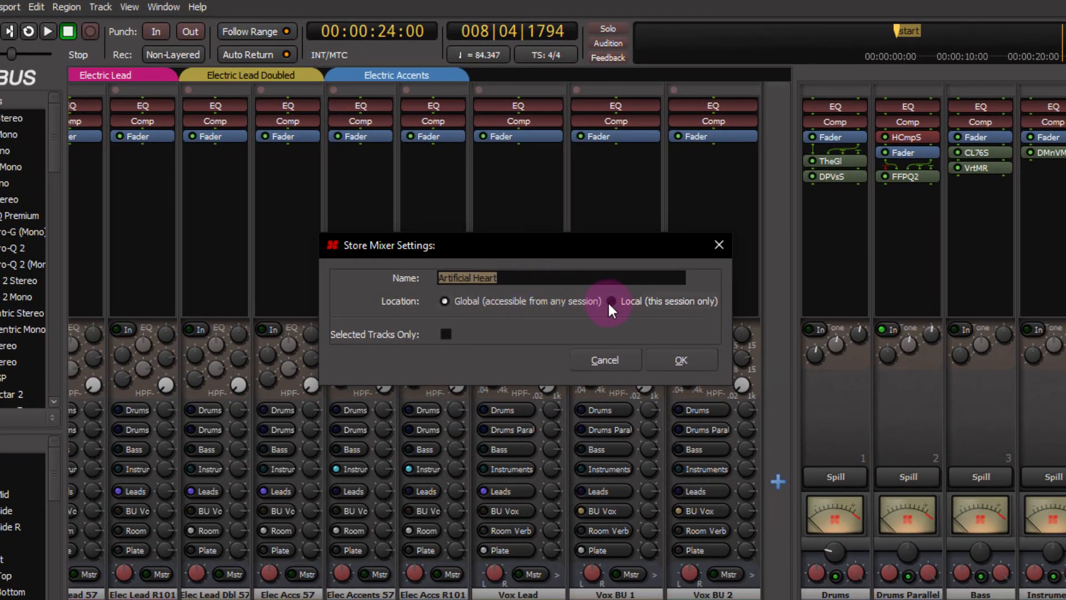
left_click(615, 305)
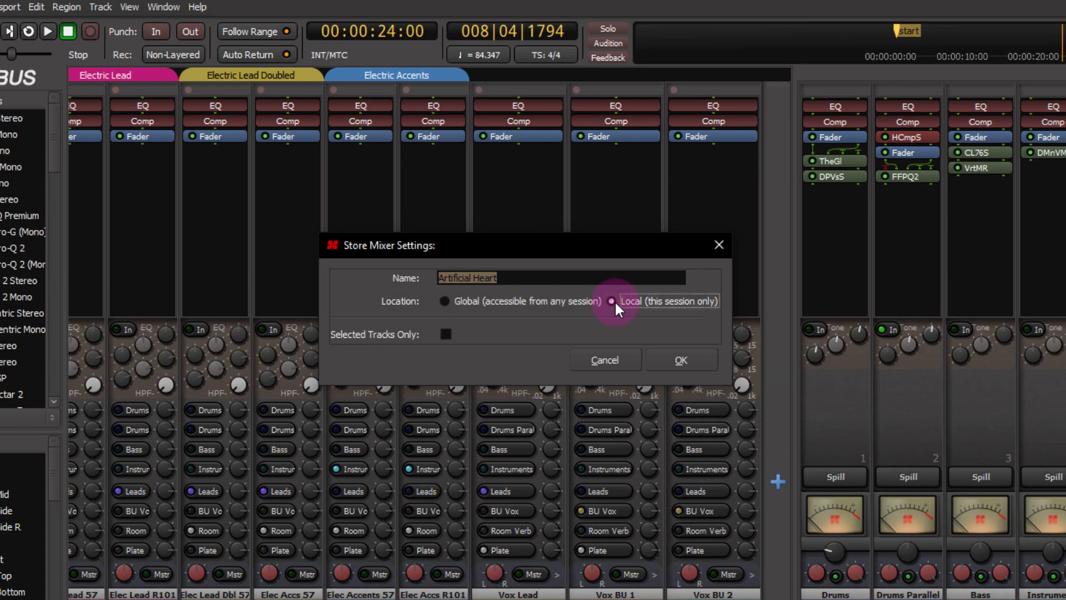
left_click(554, 277)
type("Mix 2 Vox ")
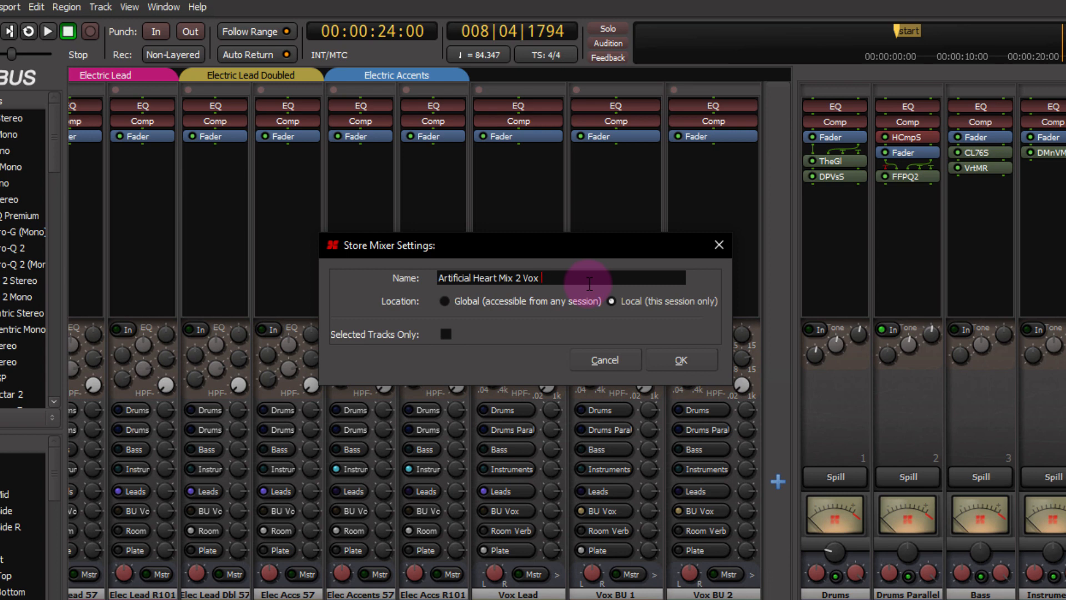
type("EQ BU Up")
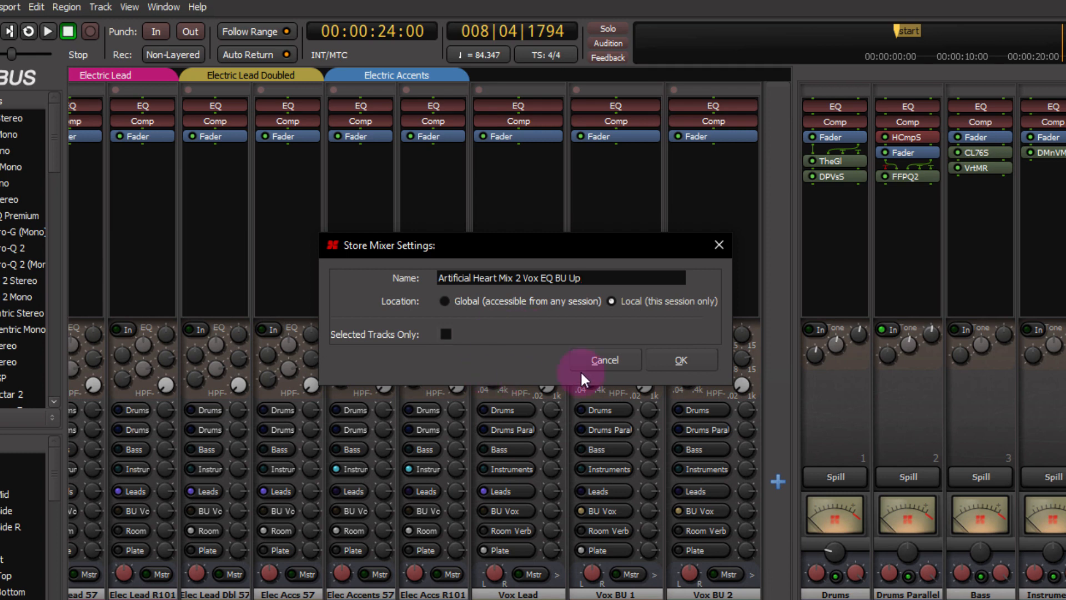
left_click(681, 362)
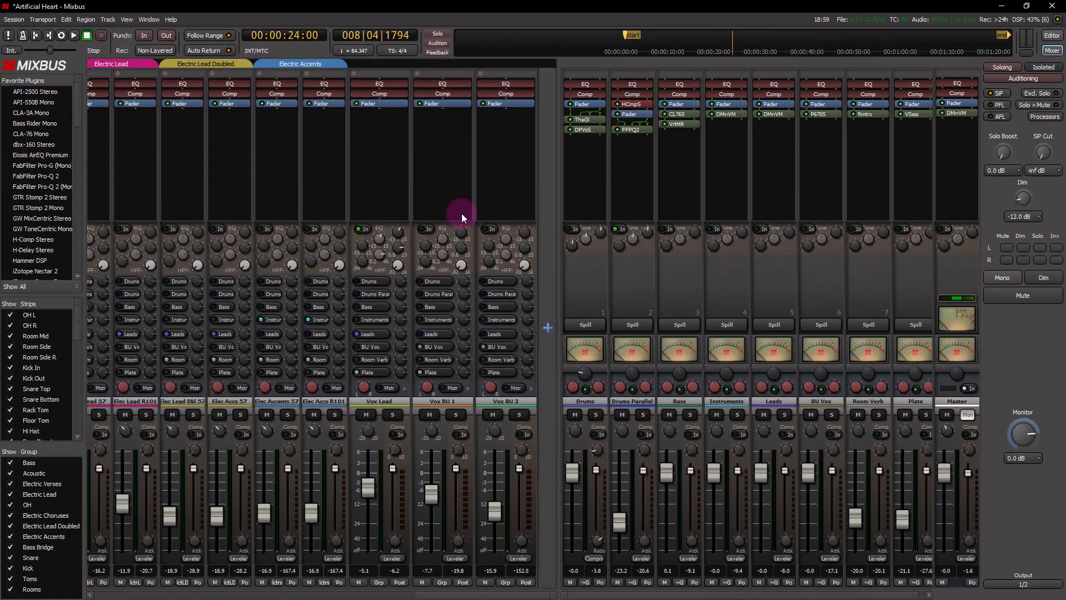
Switch to the editor view, show the vocal tracks and play back the changed mix.
left_click(1052, 35)
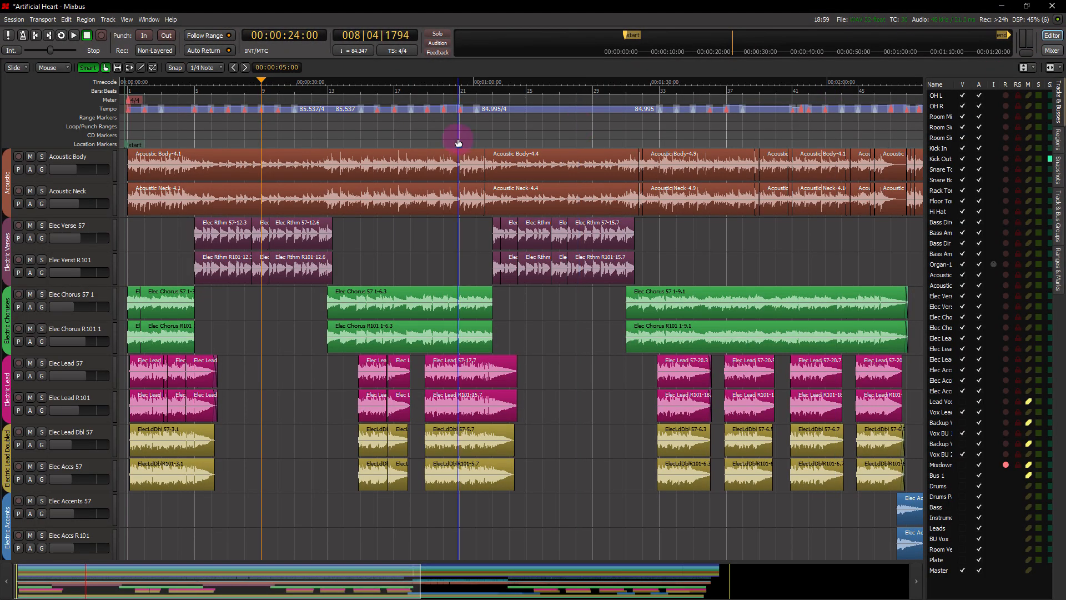
scroll(279, 255, "down", 6)
key("space")
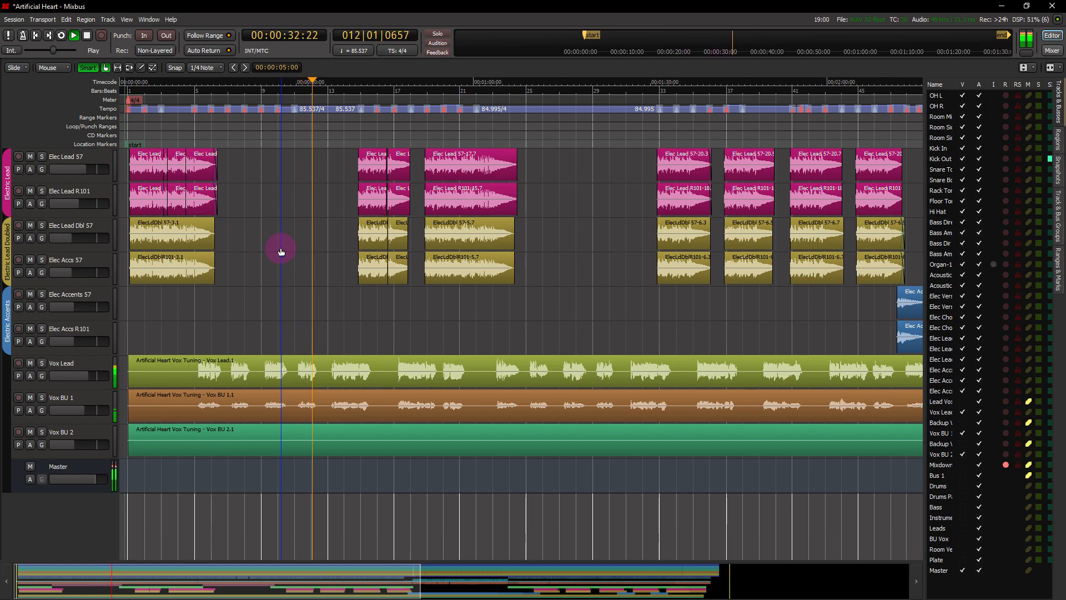
key("space")
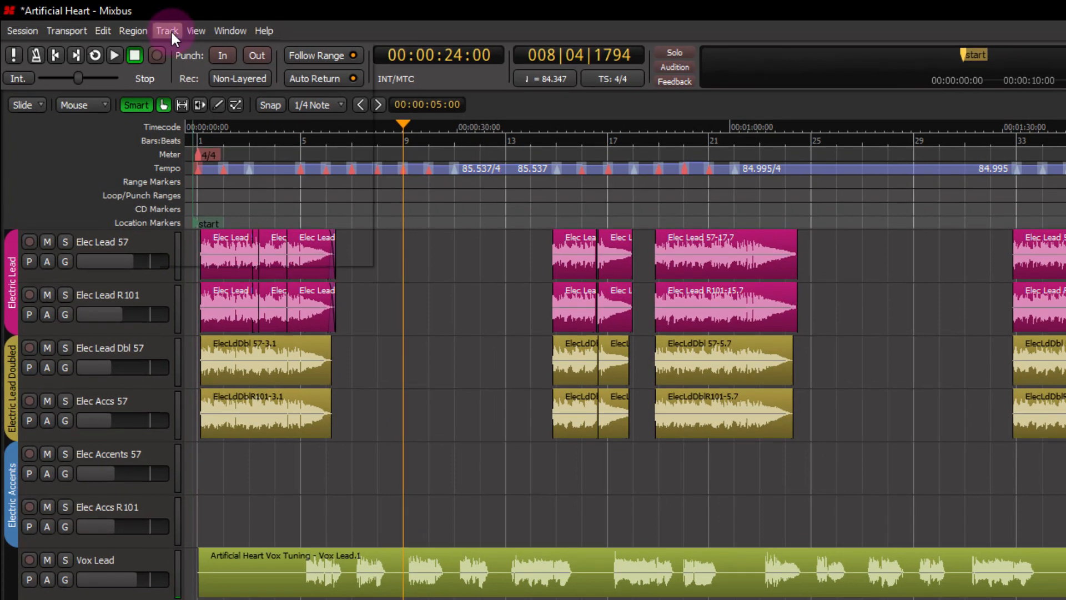
Begin recalling mixer settings from the local settings, using the file "Artificial Heart Mix 1-Mixbus.lua".
left_click(171, 30)
mouse_move(201, 60)
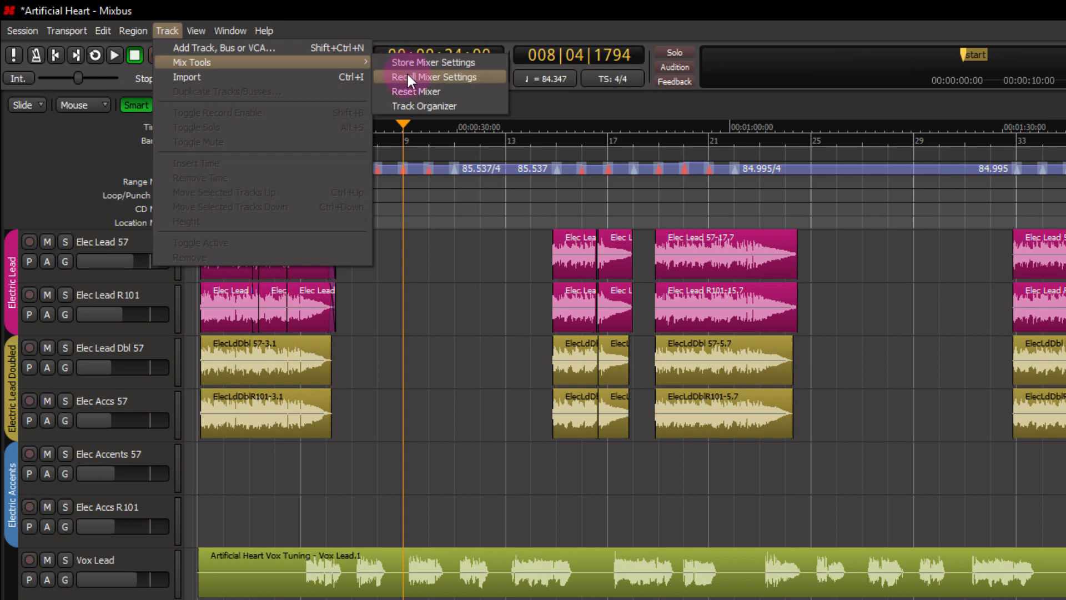
left_click(485, 72)
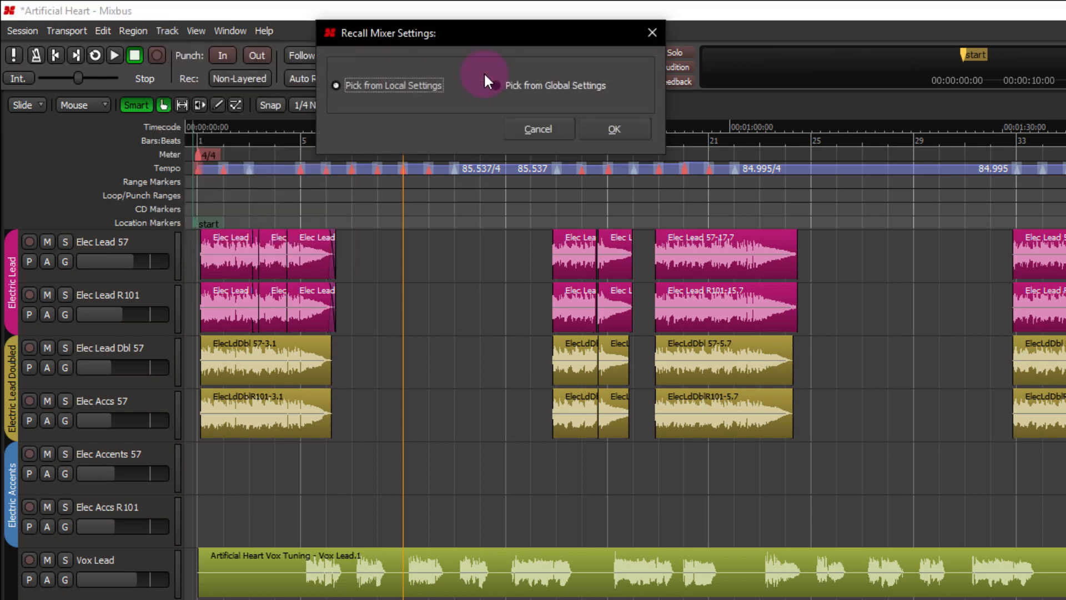
left_click_drag(509, 105, 548, 173)
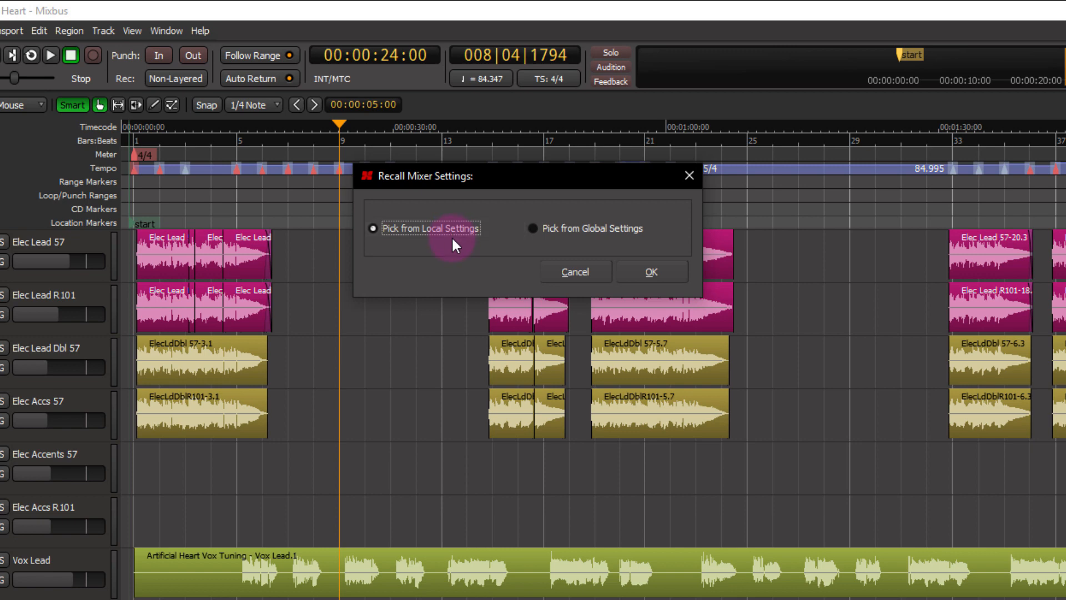
left_click(659, 270)
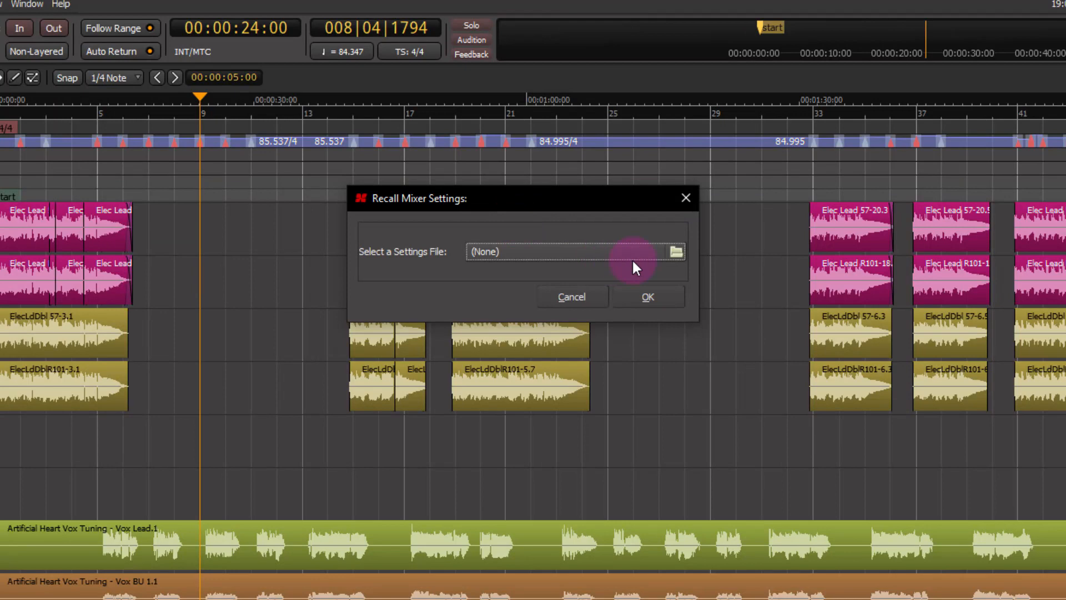
left_click(674, 252)
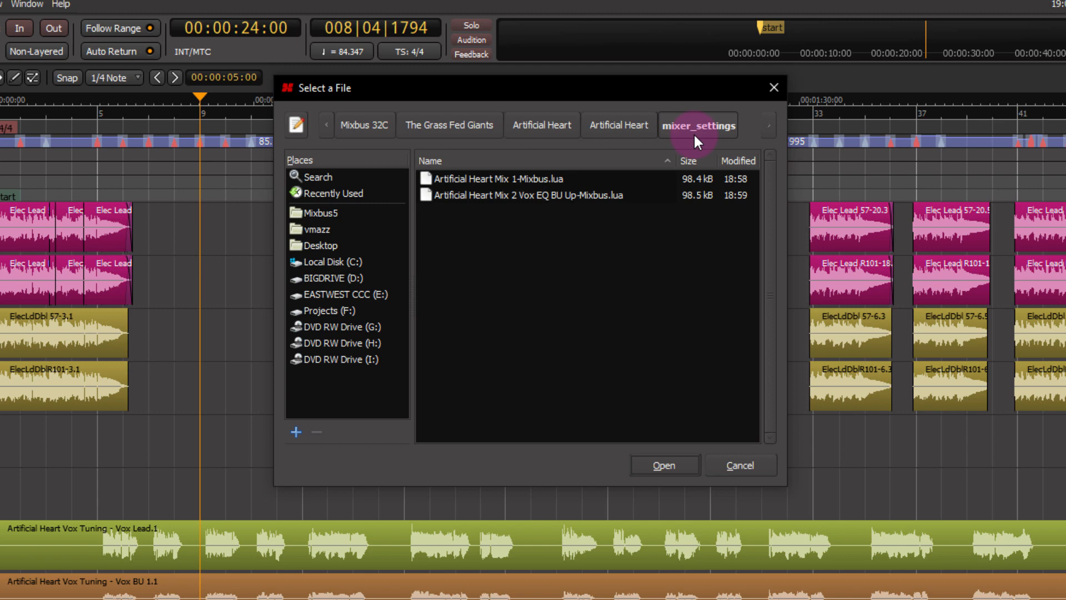
left_click(491, 178)
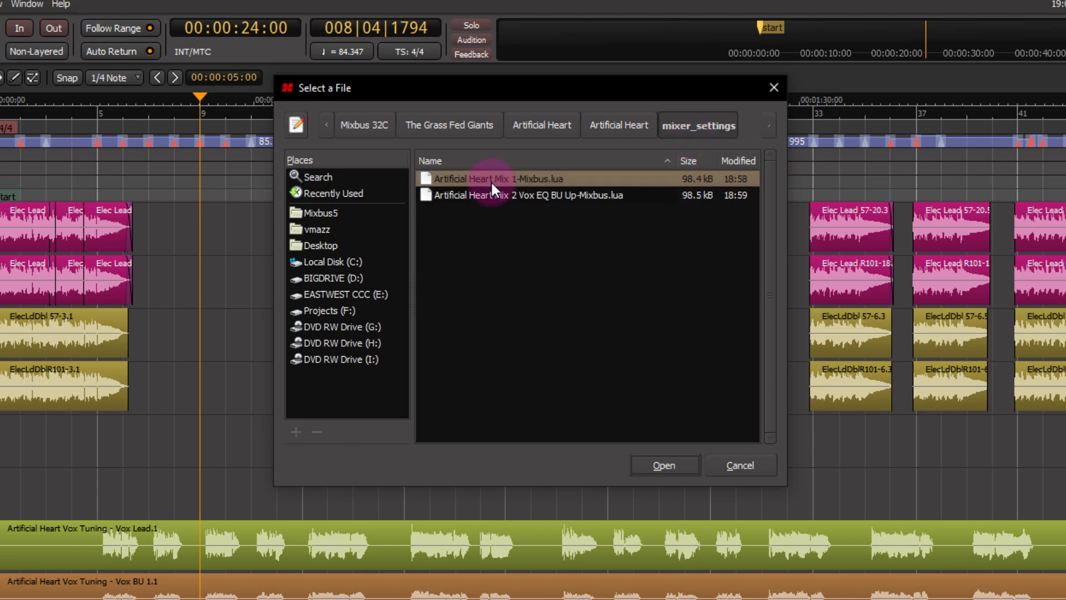
left_click(657, 465)
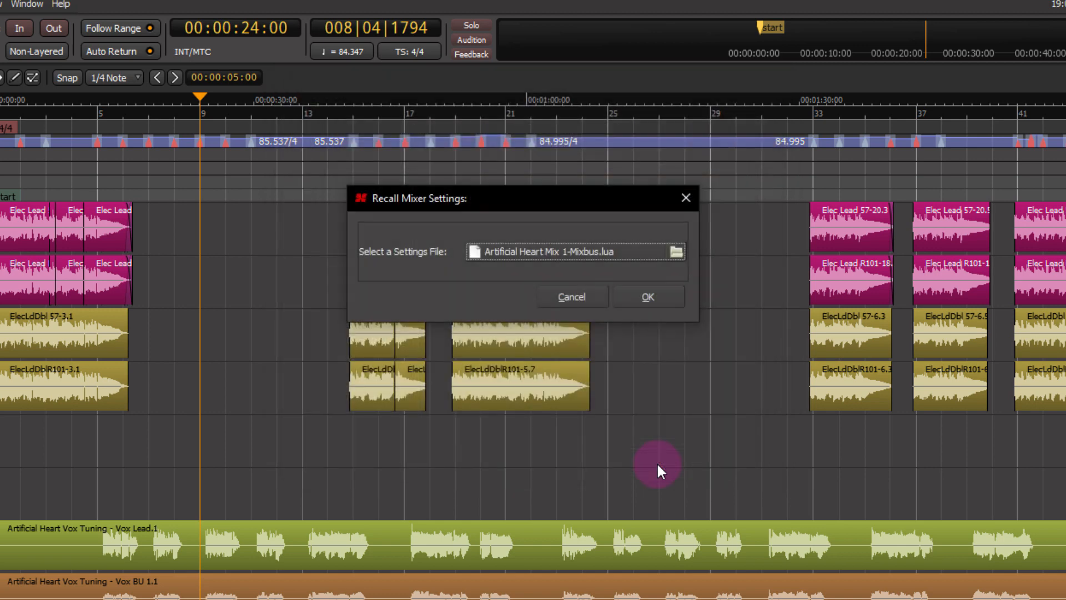
left_click(656, 296)
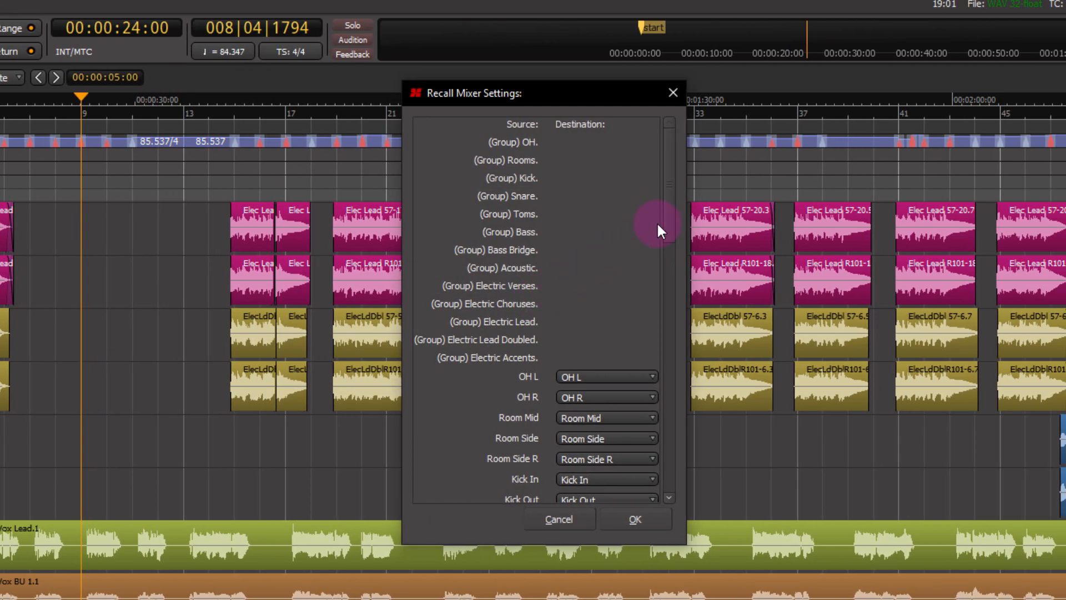
Examine the source groups and the destination assigned to each track and bus, including the destination choices for Mixdown and Bus 1.
left_click_drag(670, 197, 678, 265)
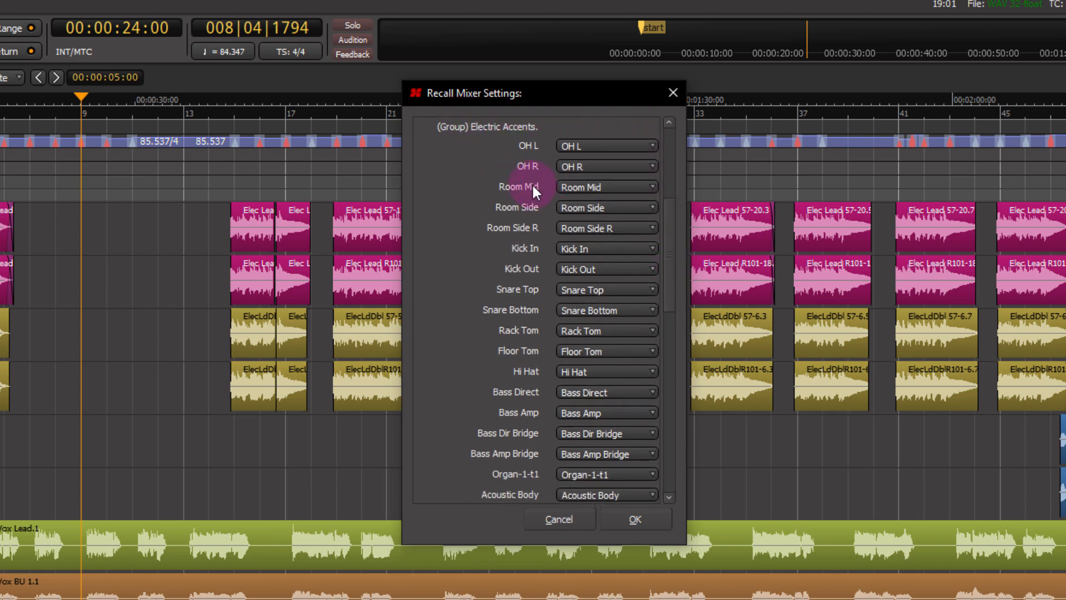
left_click_drag(670, 298, 673, 468)
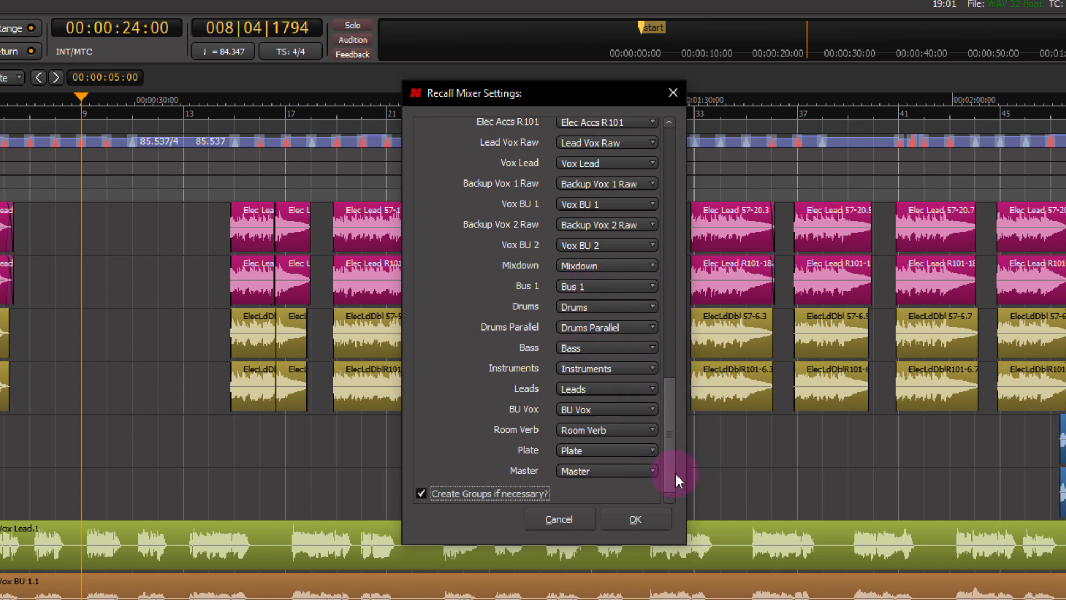
left_click(653, 265)
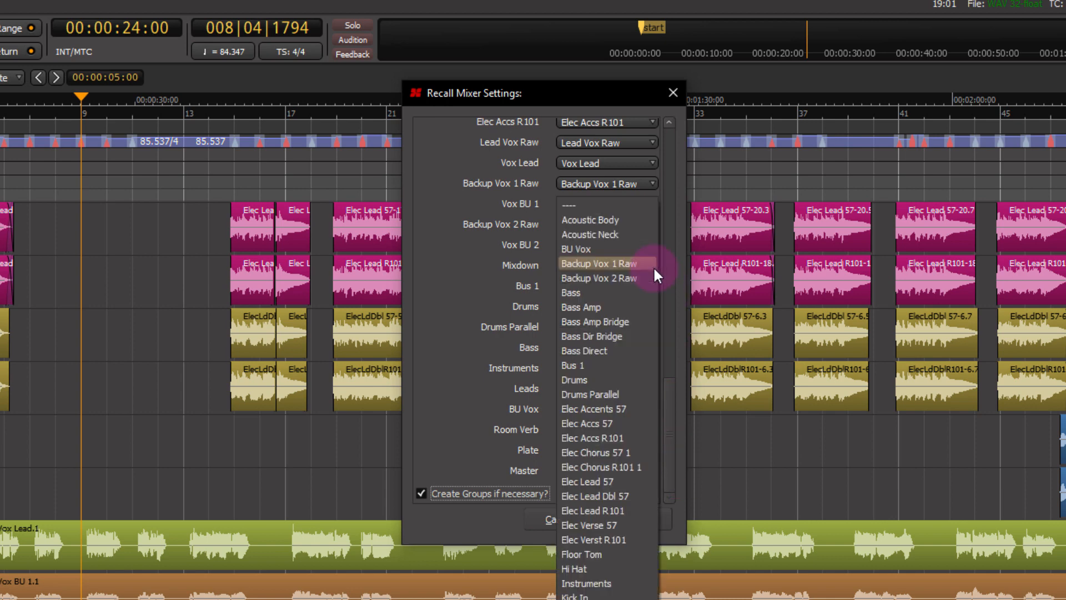
left_click(464, 262)
left_click(585, 284)
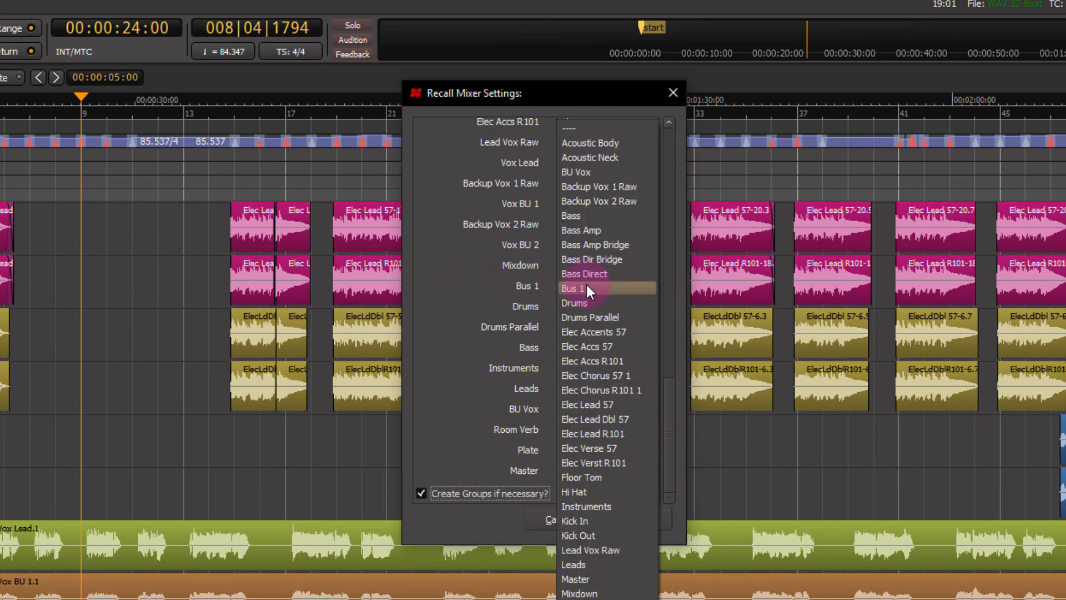
left_click(448, 272)
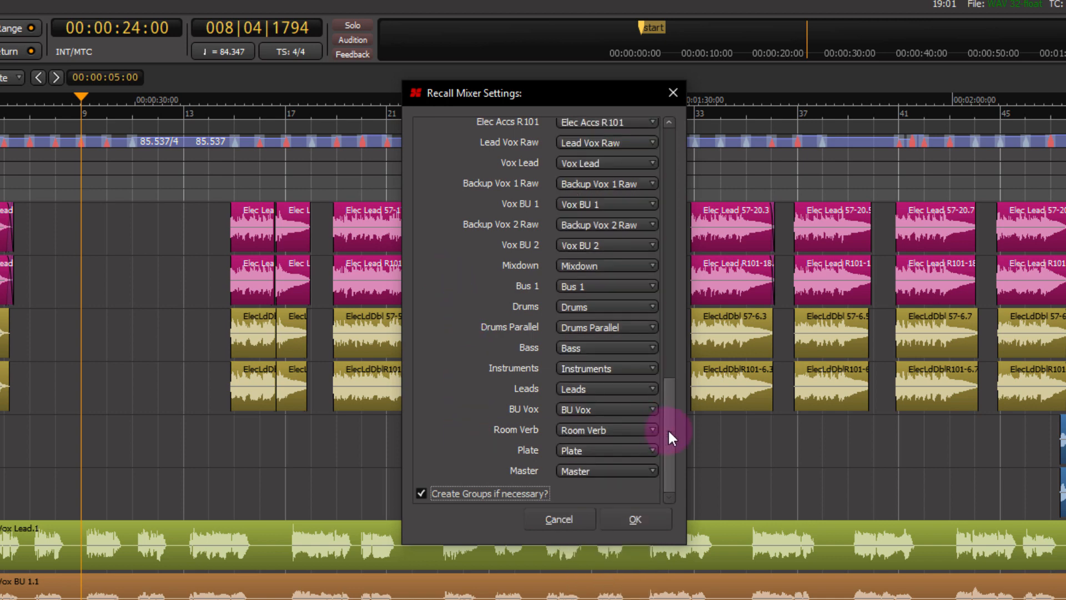
left_click_drag(668, 429, 671, 269)
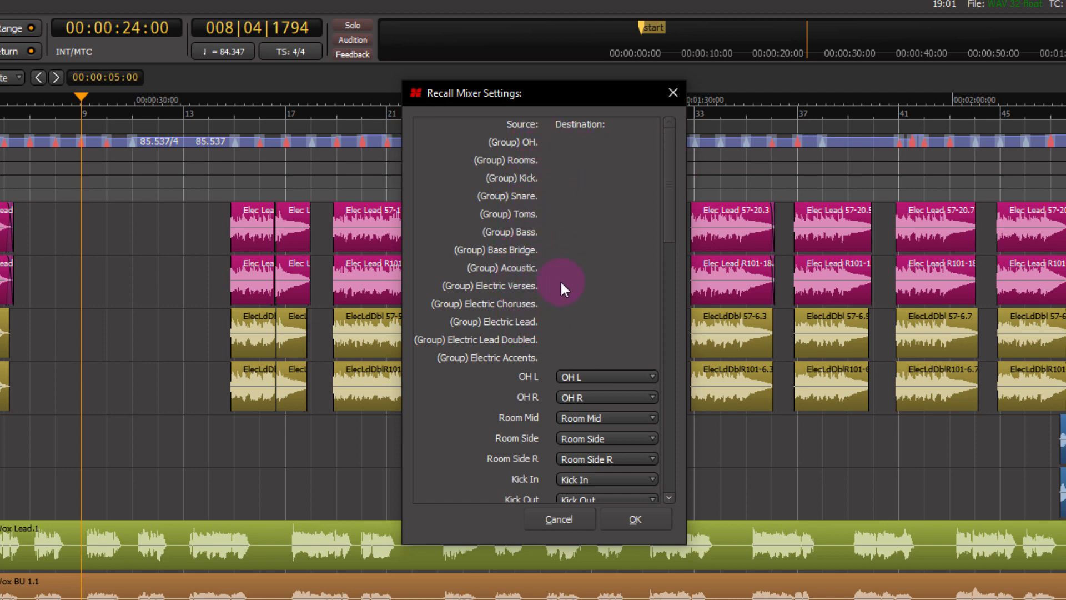
left_click_drag(671, 219, 662, 497)
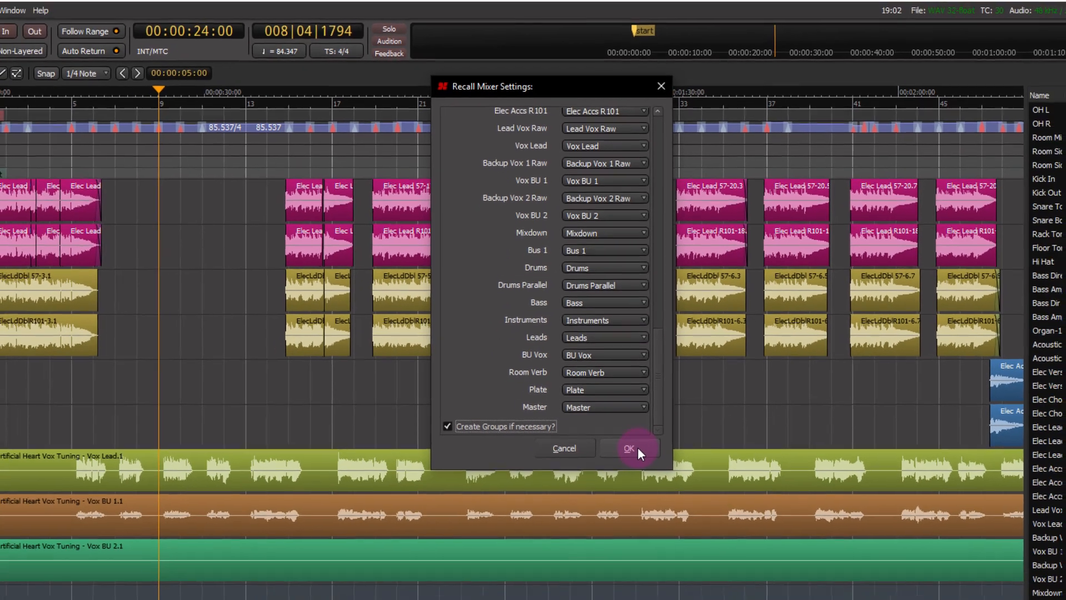
Apply the Artificial Heart Mix 1 settings with "Create Groups if necessary?" enabled and play back the mix.
left_click(635, 518)
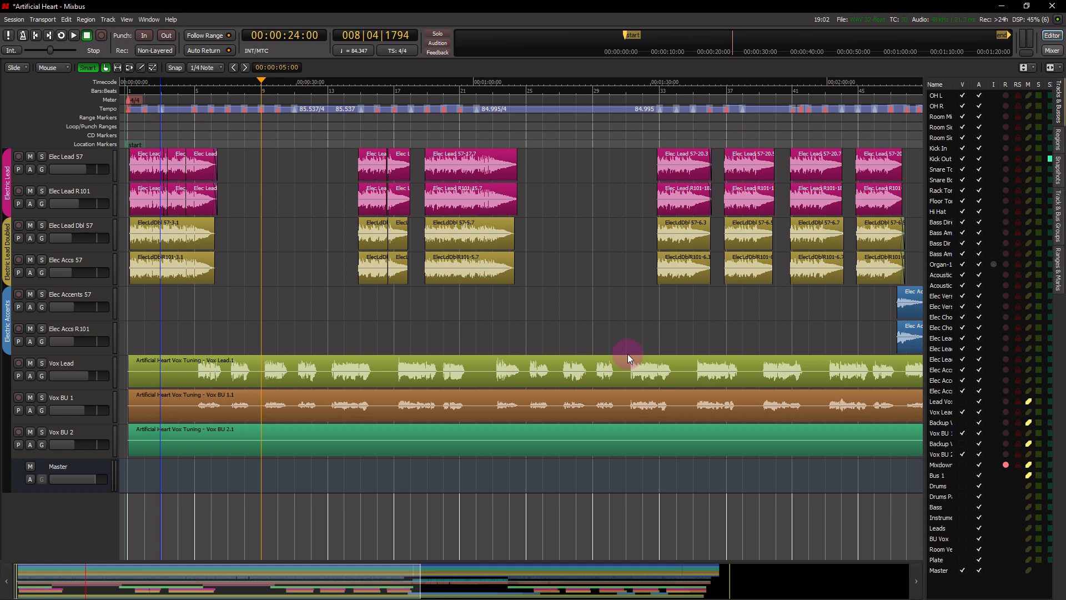
key("space")
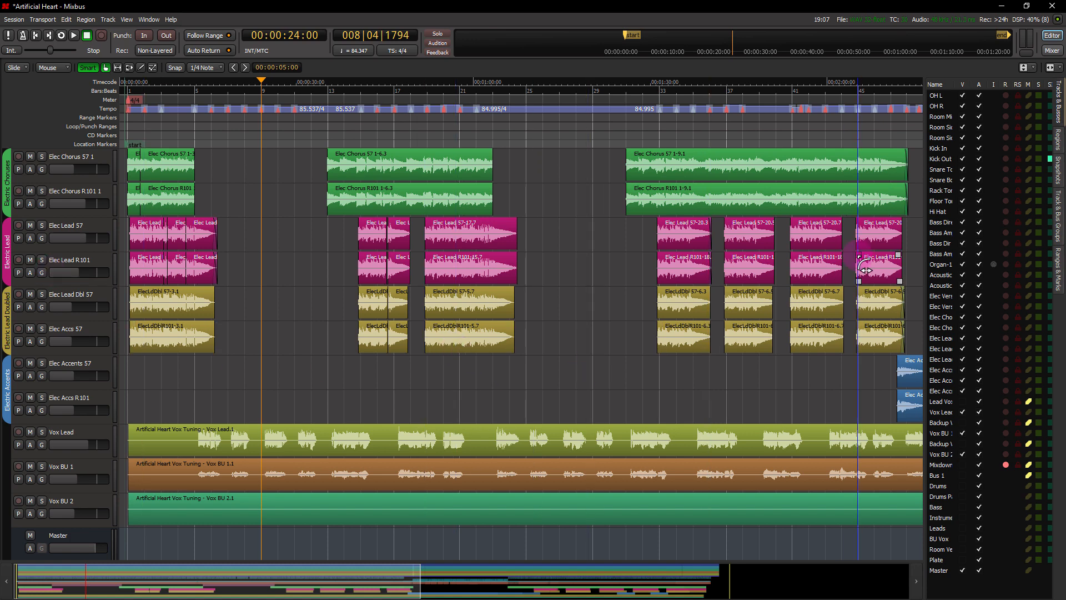
In the mixer view, recall the local settings file "Artificial Heart Mix 2 Vox EQ BU Up-Mixbus.lua" with the matching destinations and group creation enabled.
left_click(1046, 52)
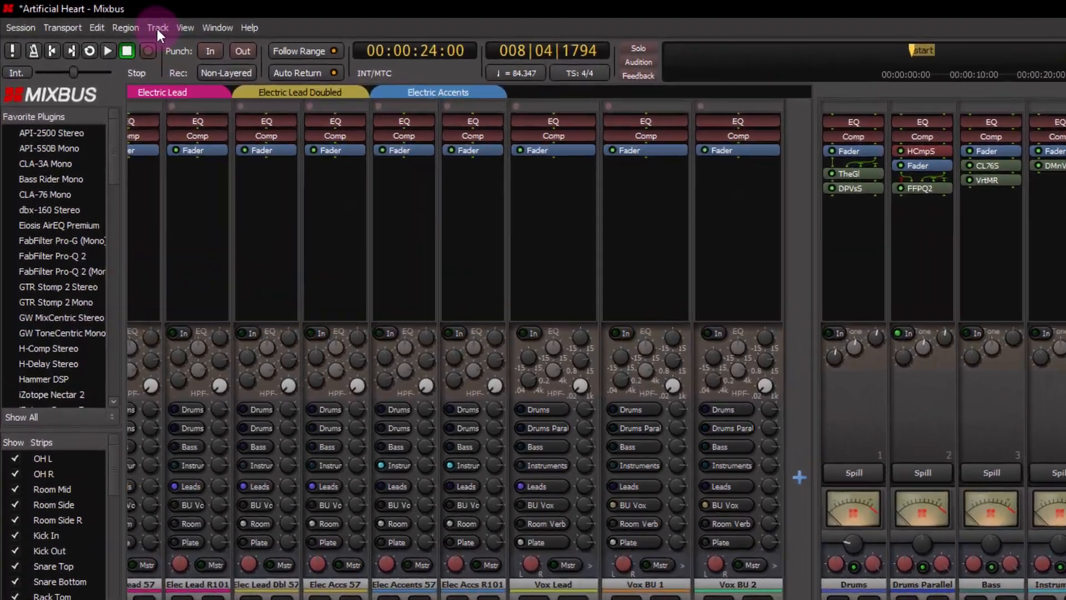
left_click(157, 28)
mouse_move(171, 55)
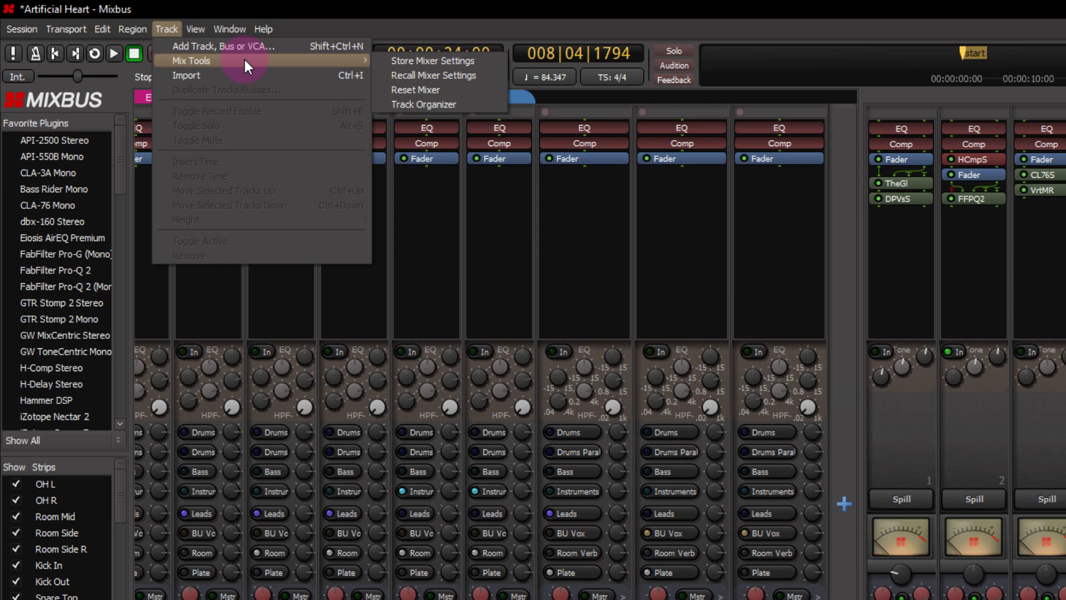
left_click(485, 76)
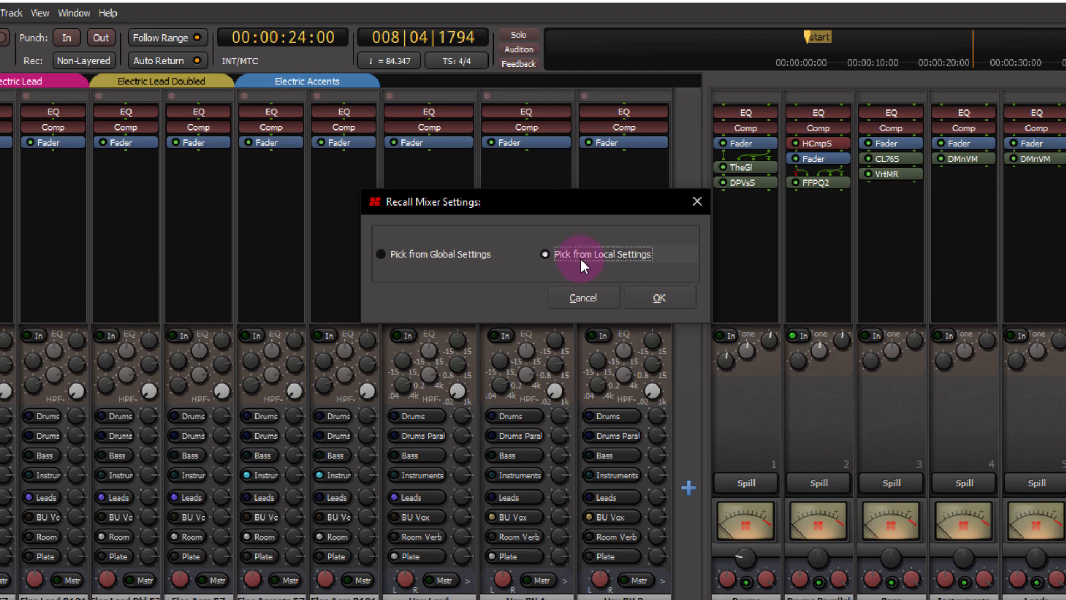
left_click(671, 298)
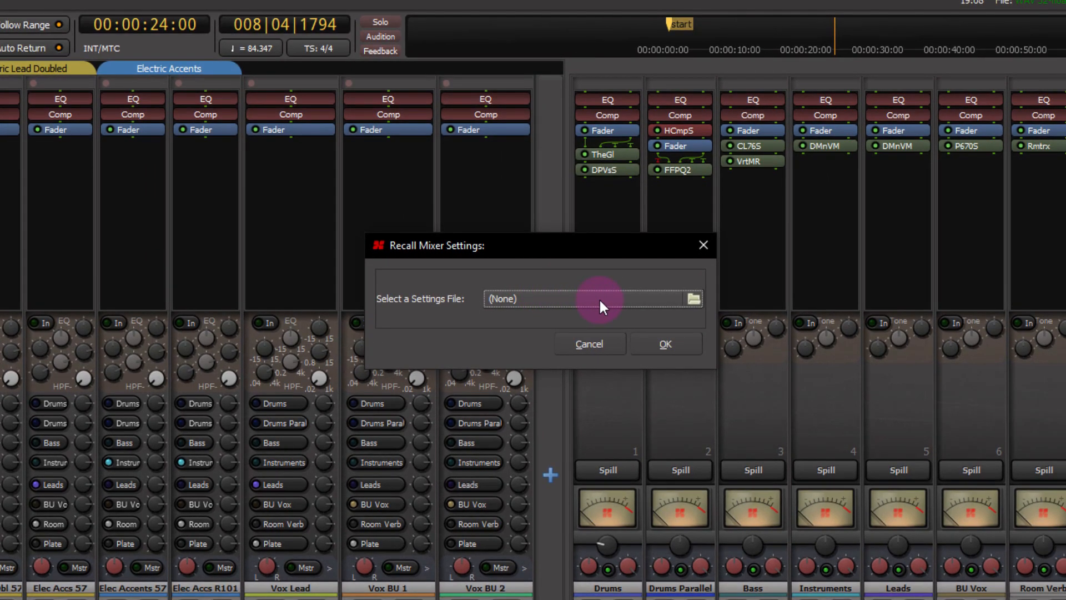
left_click(599, 297)
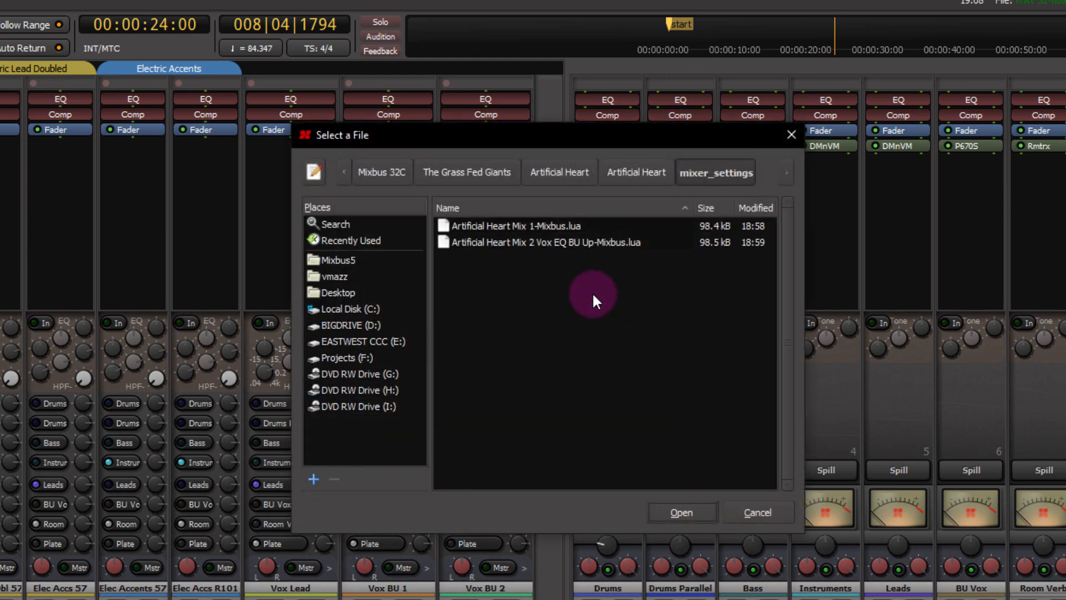
left_click(572, 243)
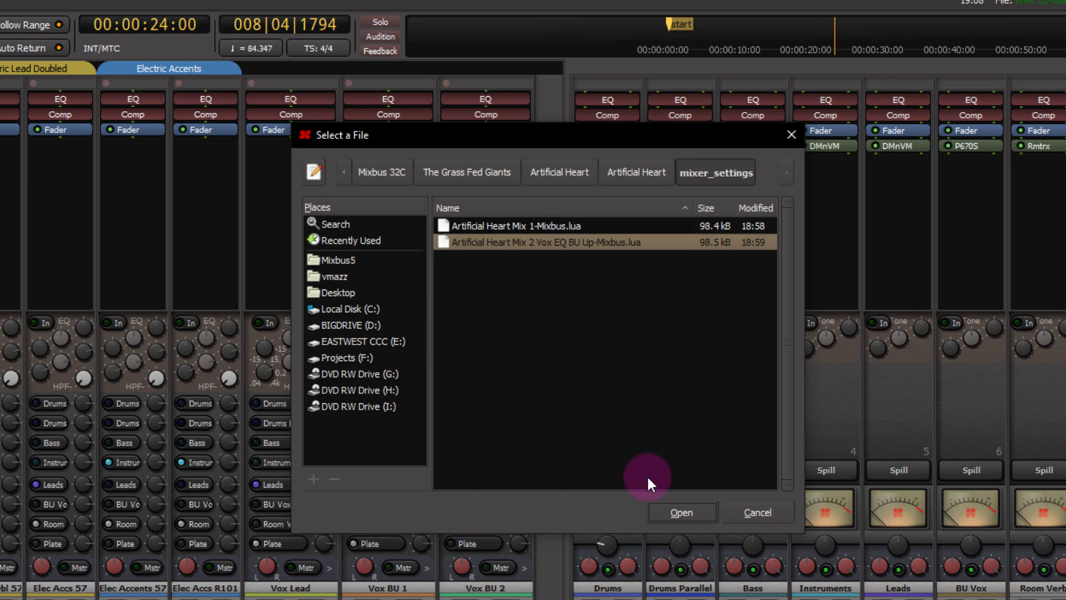
left_click(672, 511)
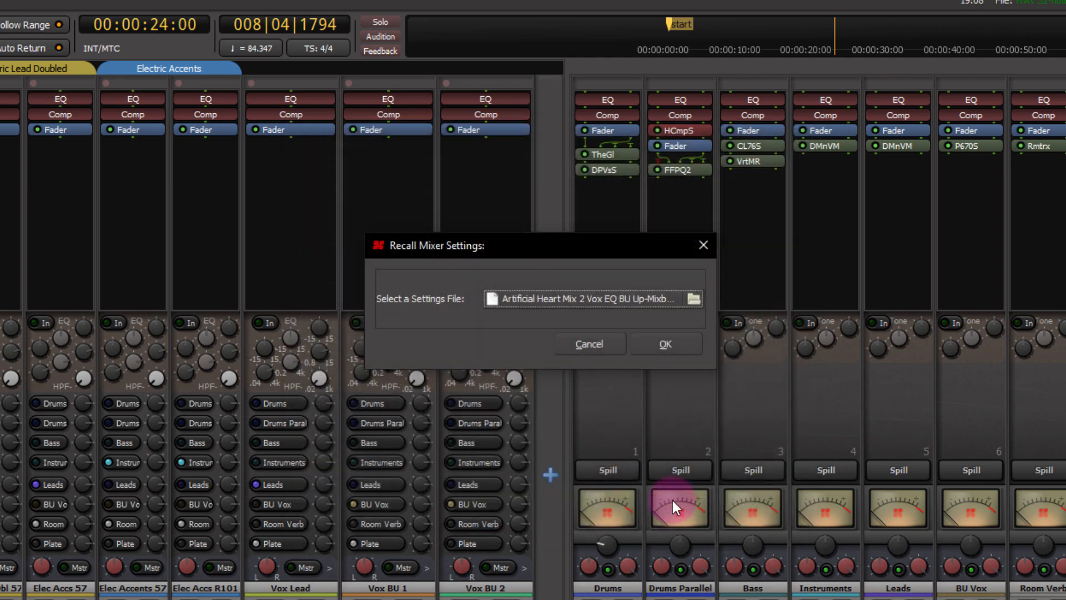
left_click(671, 349)
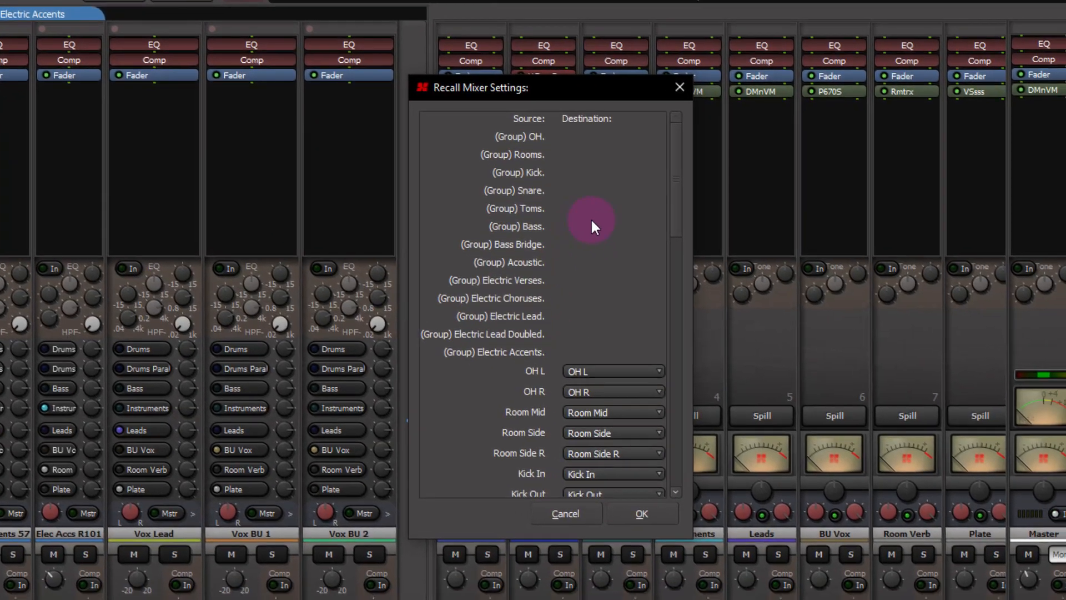
left_click_drag(674, 210, 678, 501)
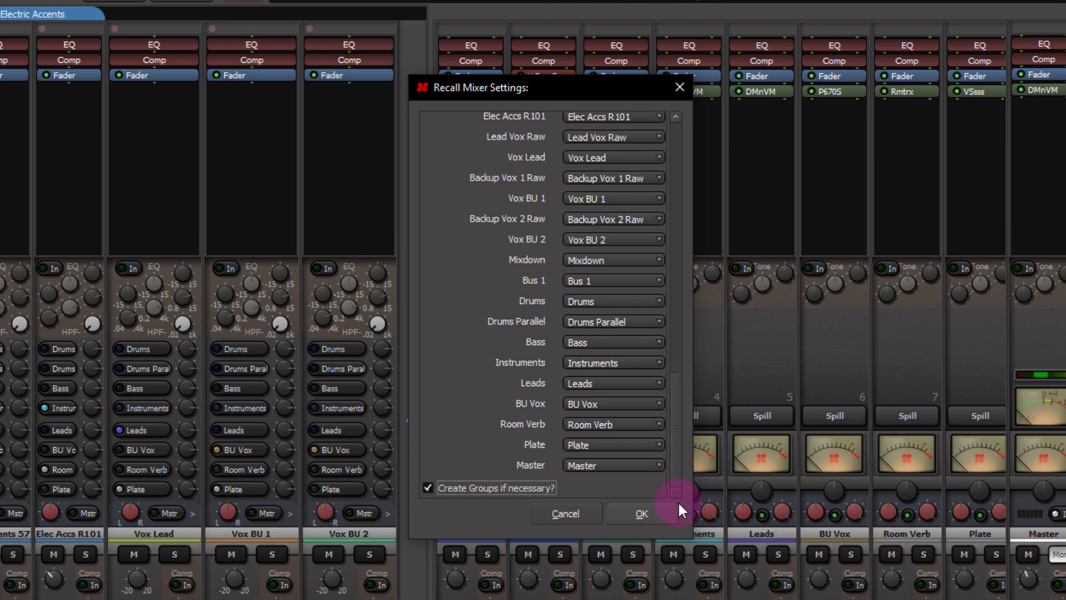
left_click(644, 510)
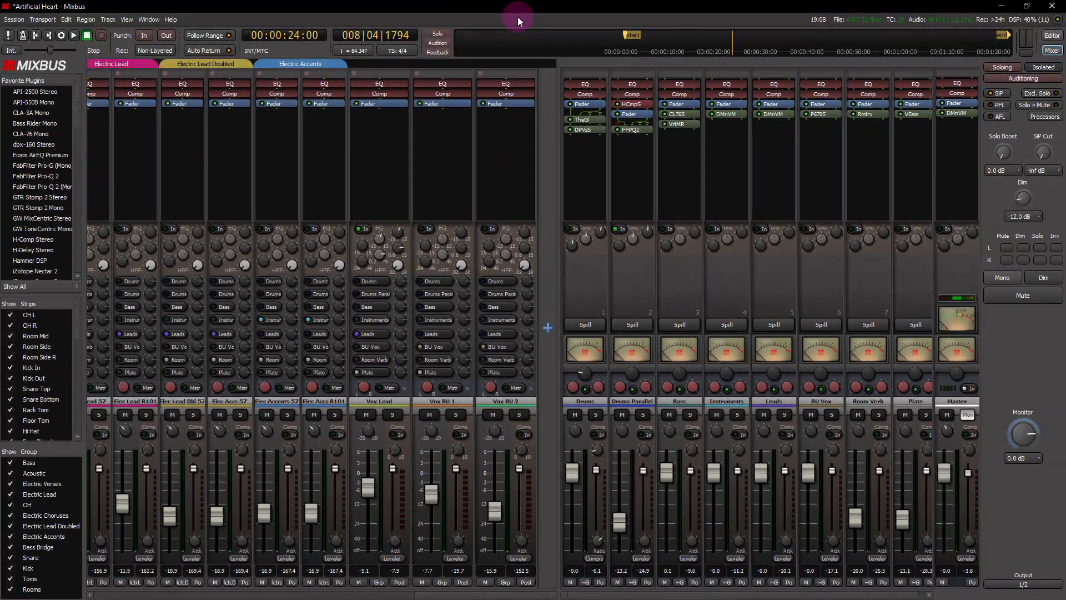
Play back the recalled Artificial Heart Mix 2 from 00:00:24:00, then stop playback.
key("space")
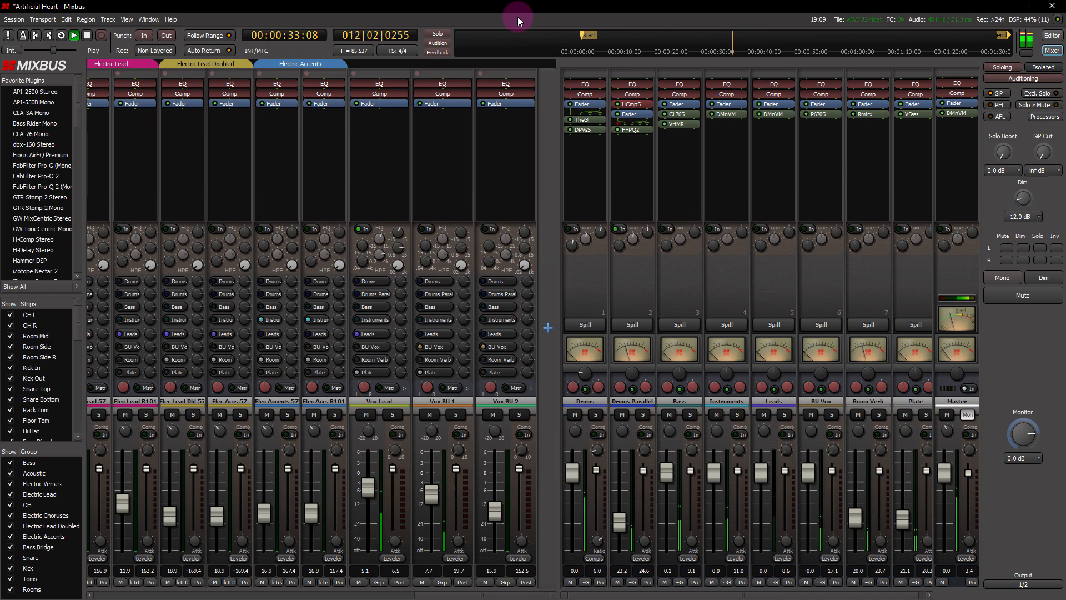
key("space")
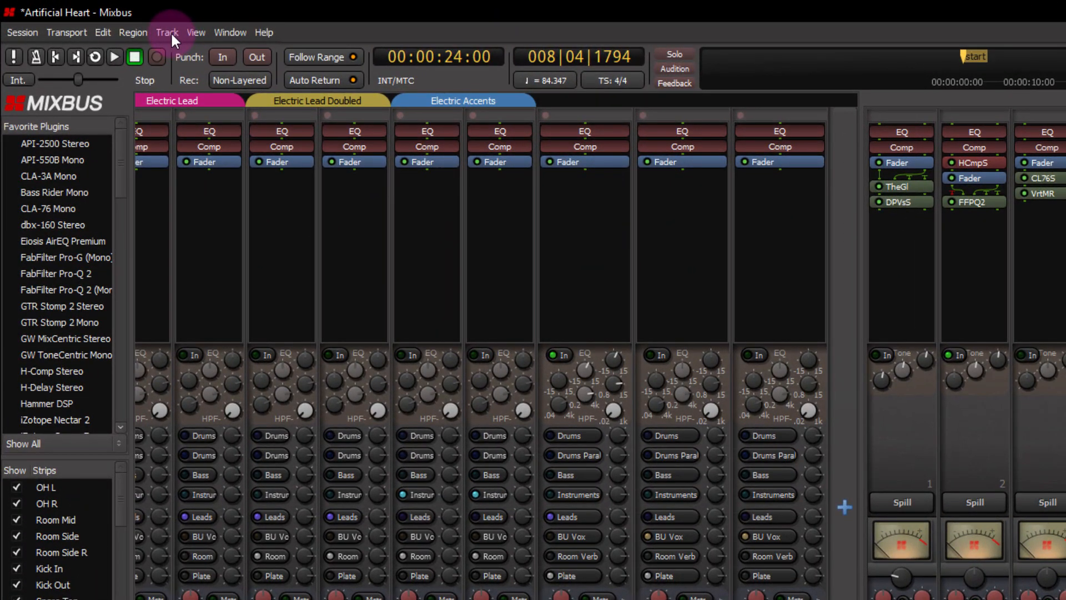
Reset all listed mixer items, bypassing plug-ins instead of removing them, and check the channel strips.
left_click(171, 31)
mouse_move(238, 62)
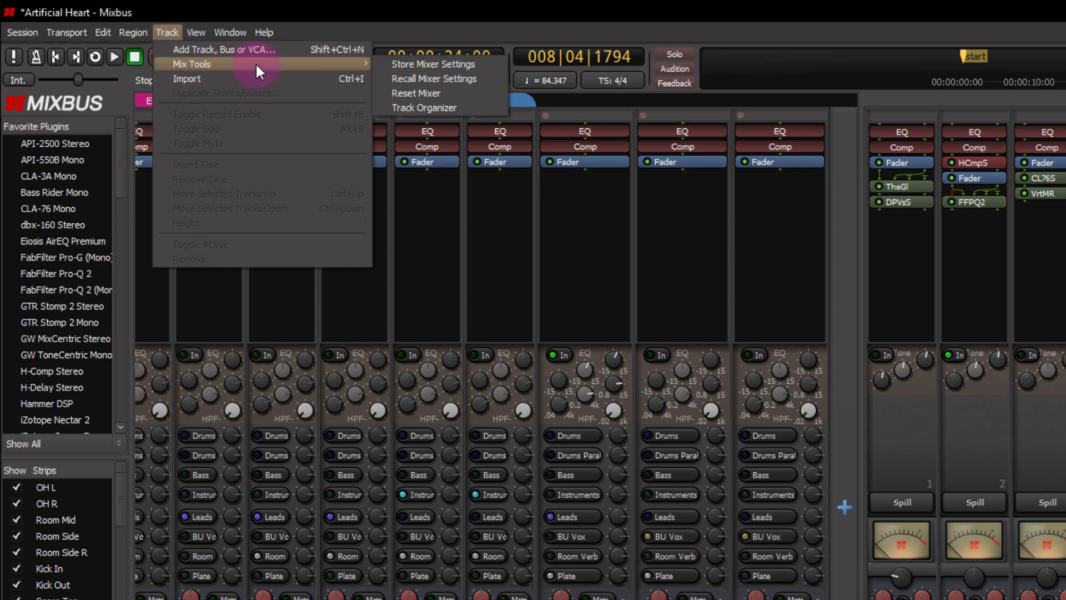
left_click(487, 93)
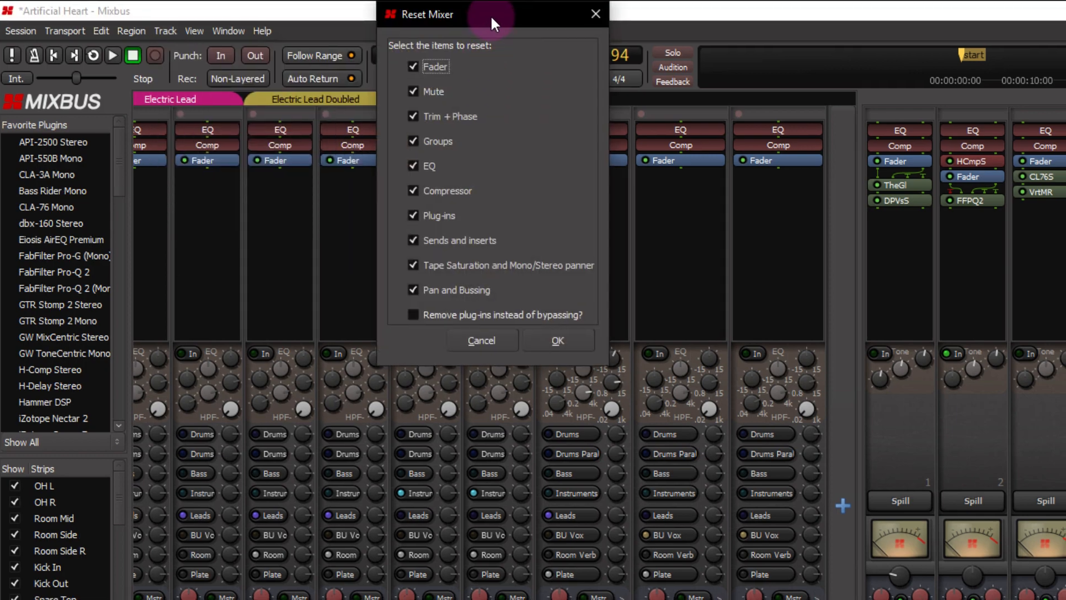
left_click_drag(494, 18, 650, 242)
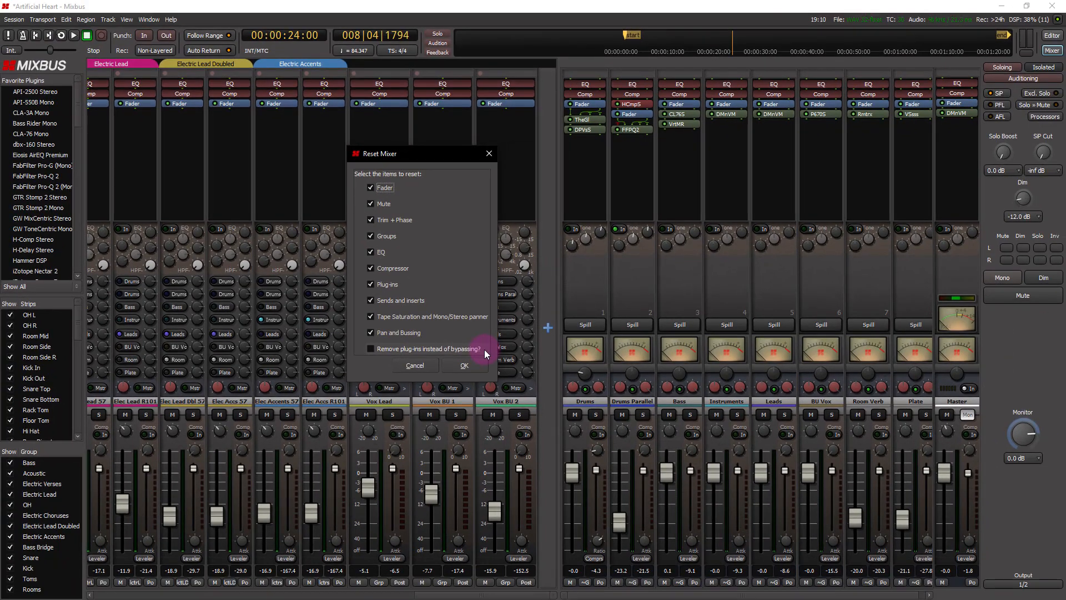
left_click(476, 364)
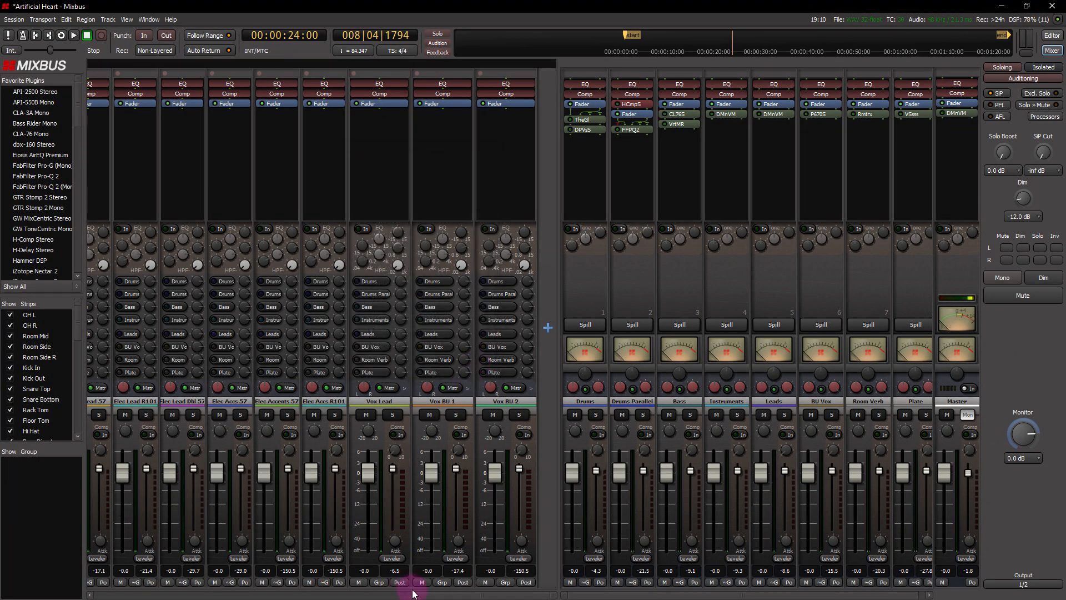
left_click_drag(428, 595, 282, 590)
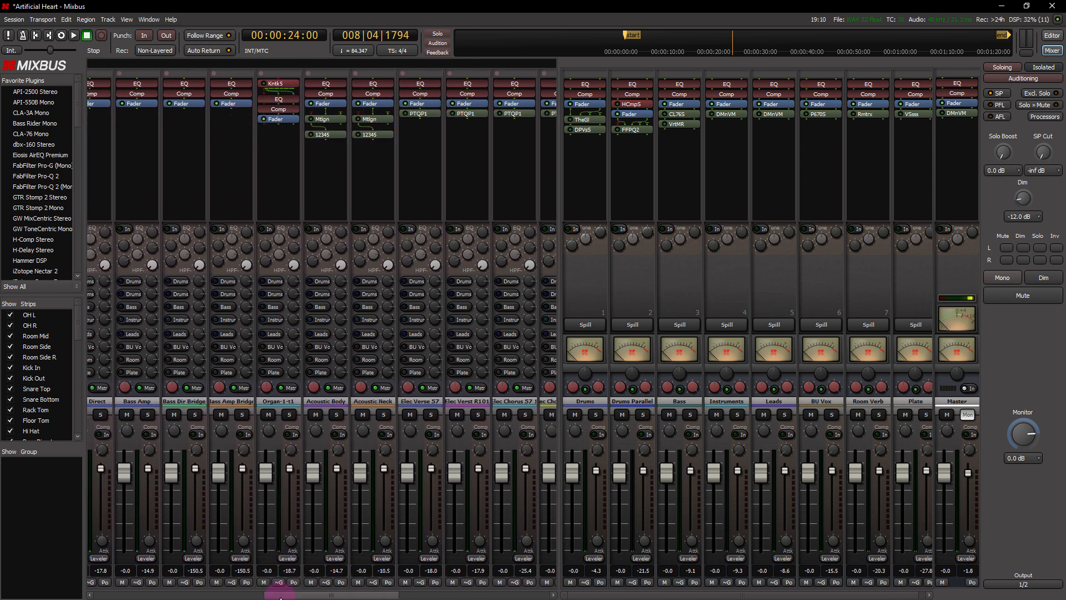
left_click_drag(278, 593, 457, 595)
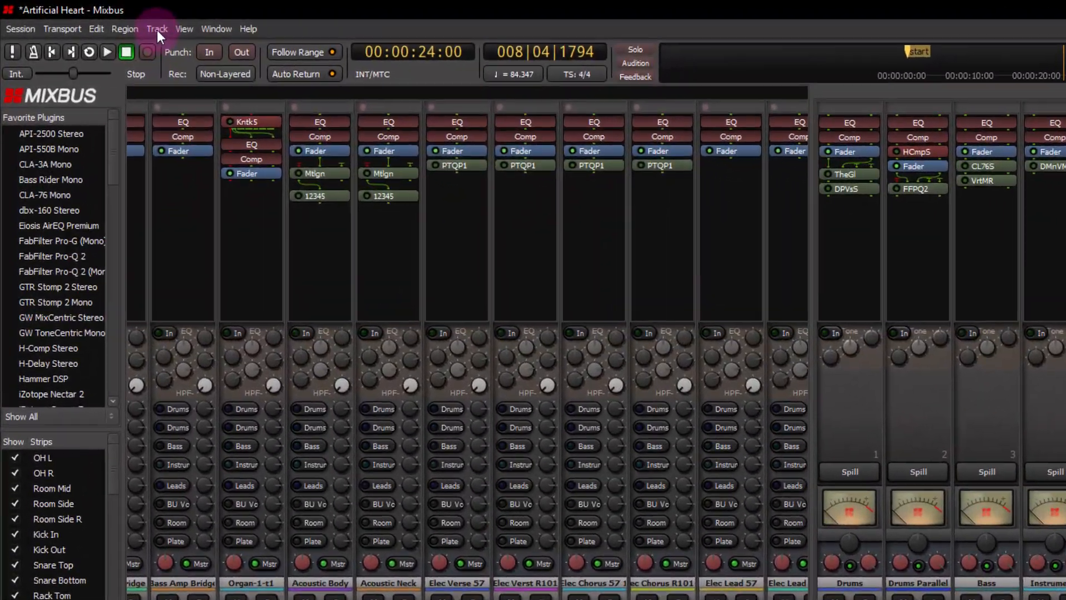
Recall the local mixer settings file "Artificial Heart Mix 1-Mixbus.lua", applying its sources to the matching destination tracks.
left_click(141, 25)
mouse_move(253, 54)
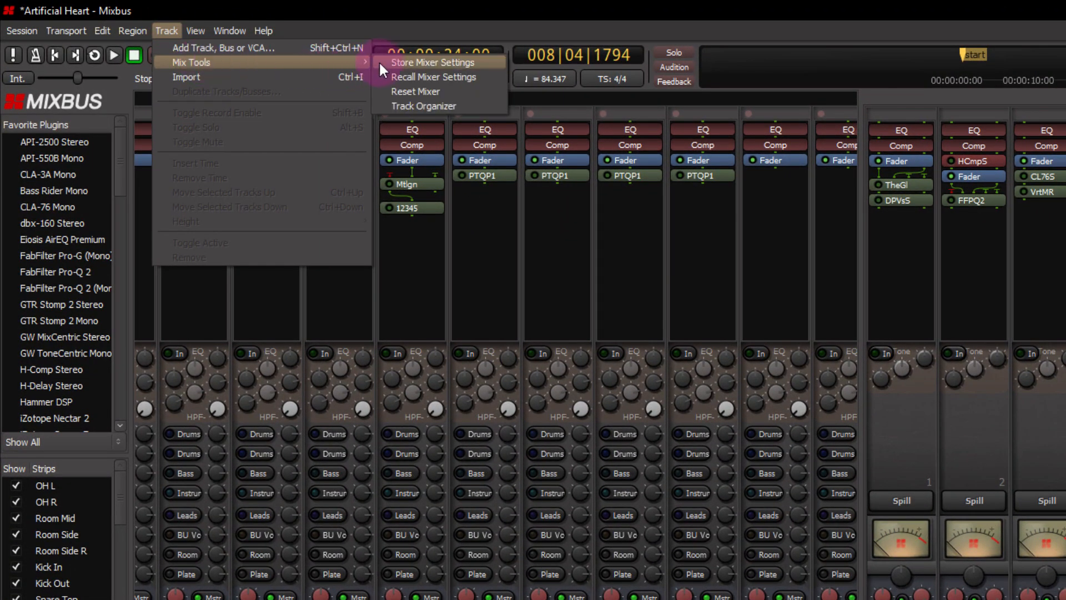
left_click(401, 74)
left_click(440, 81)
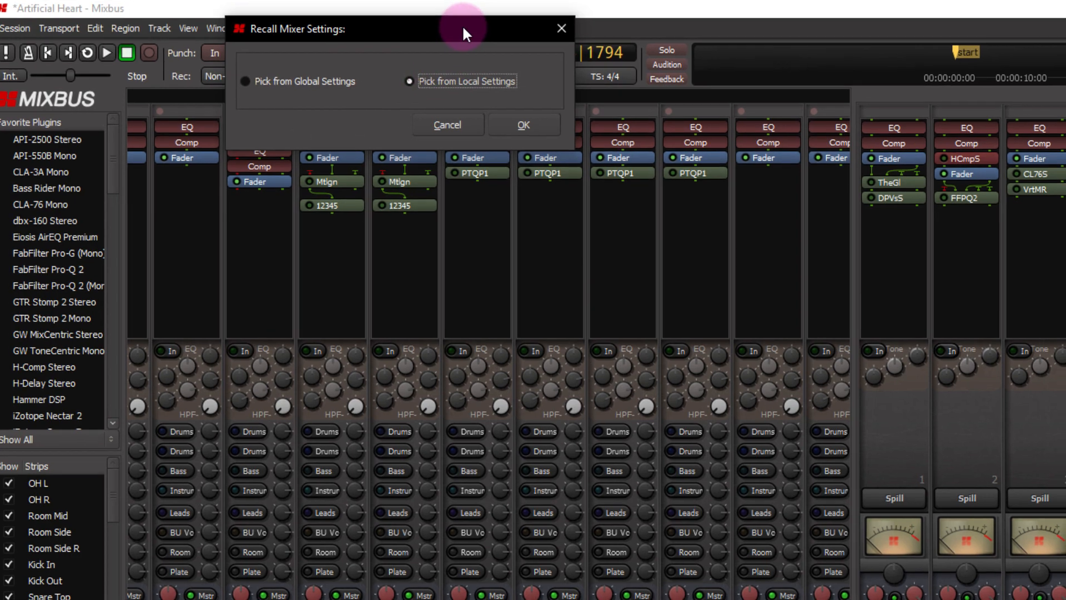
left_click_drag(462, 24, 634, 172)
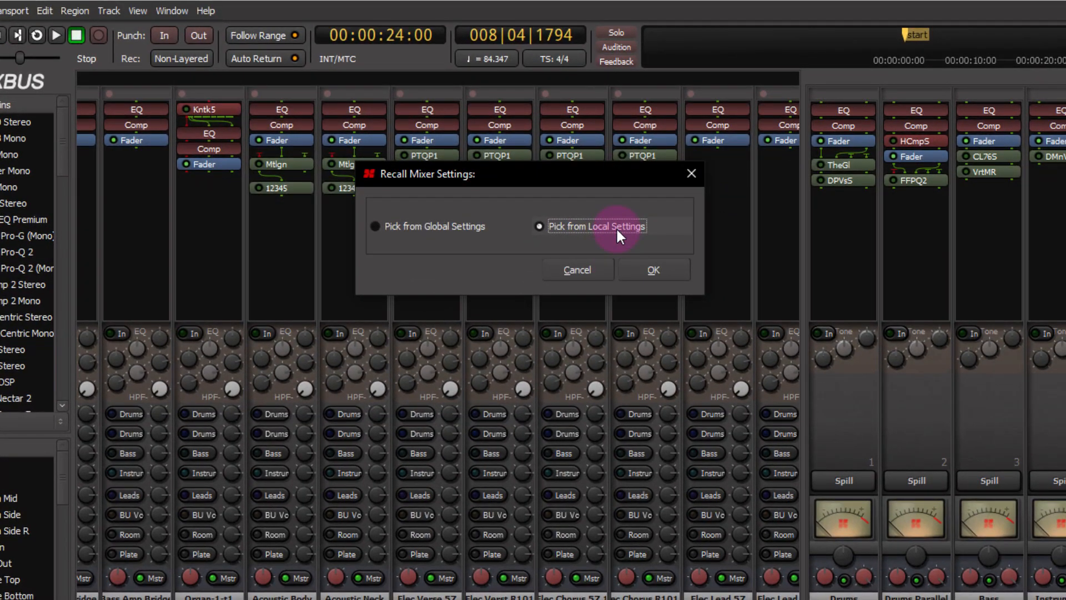
left_click(660, 271)
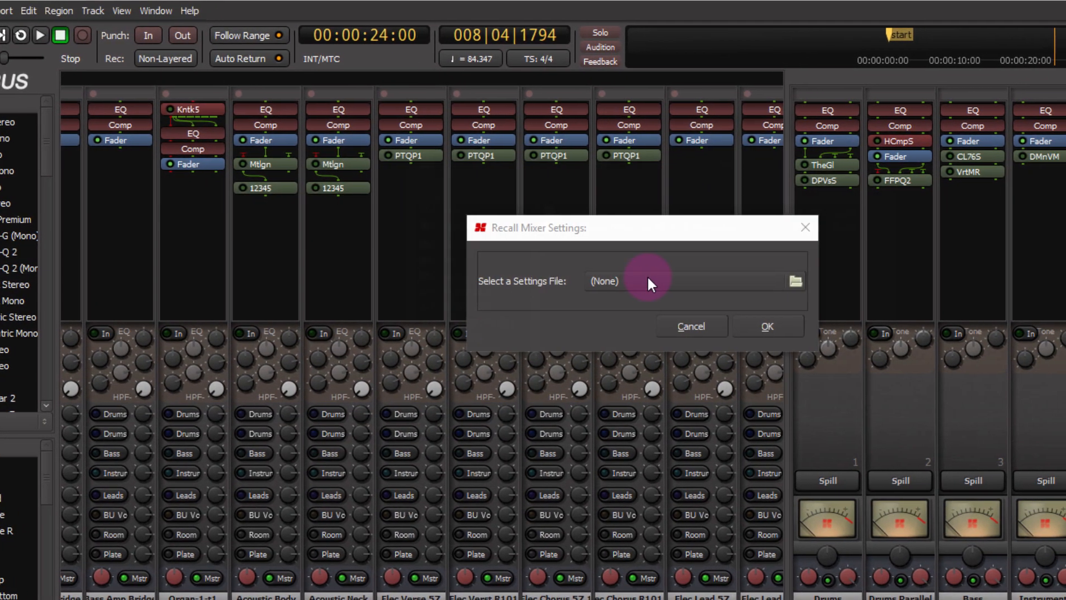
left_click(656, 280)
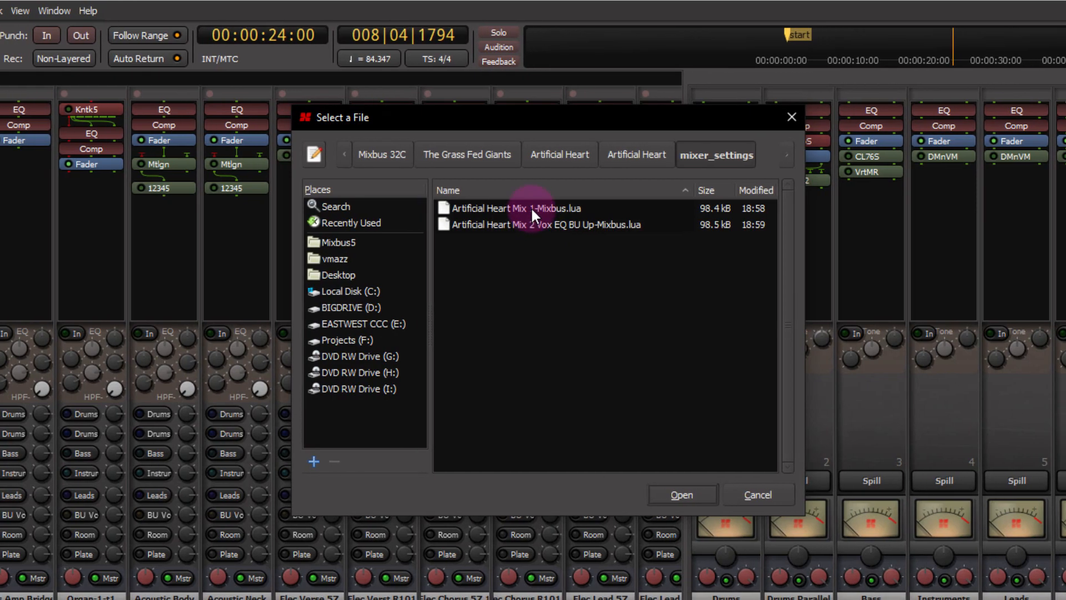
left_click(532, 210)
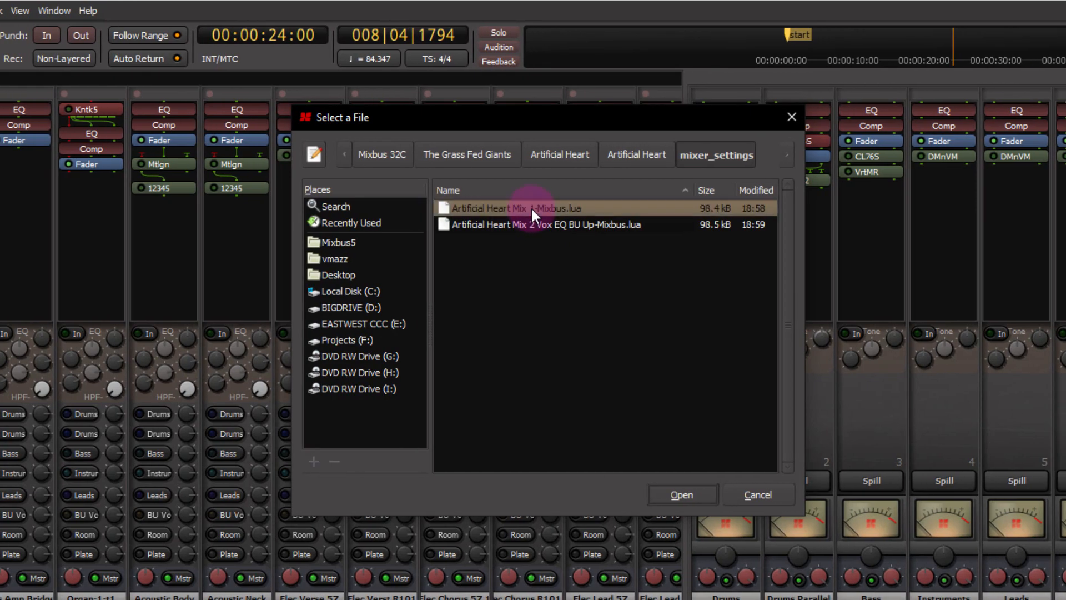
left_click(689, 494)
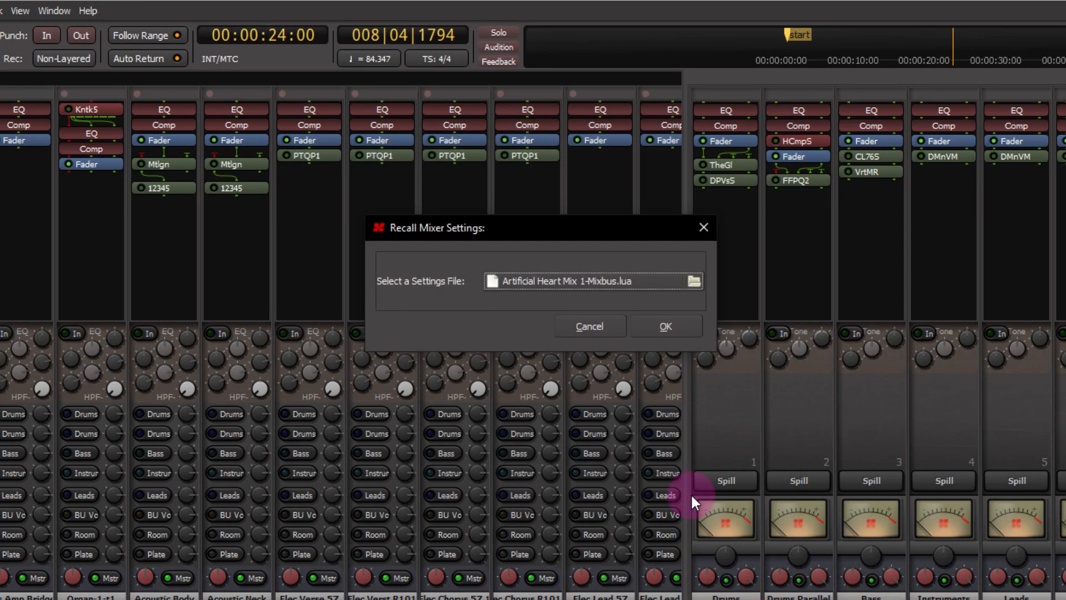
left_click(666, 327)
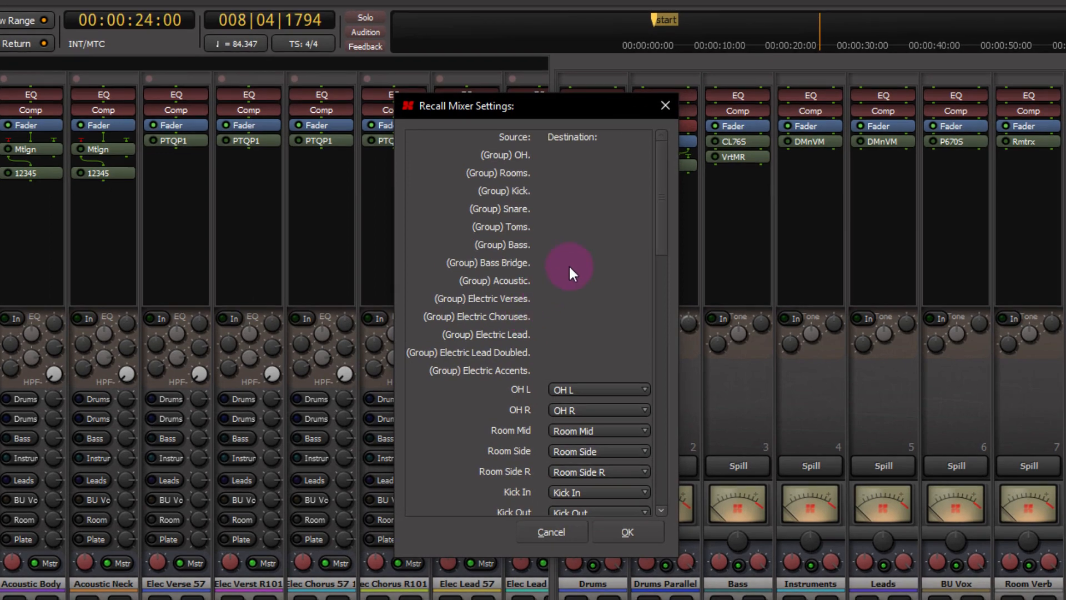
left_click_drag(662, 245, 661, 501)
left_click(632, 534)
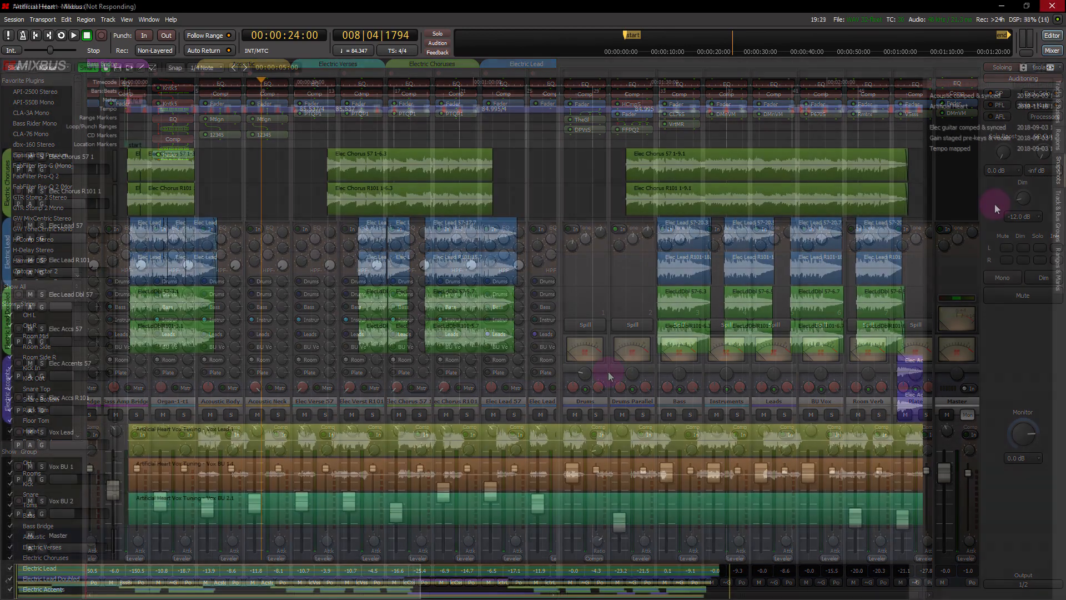
Load a saved snapshot of the Artificial Heart session in the editor view.
left_click(994, 205)
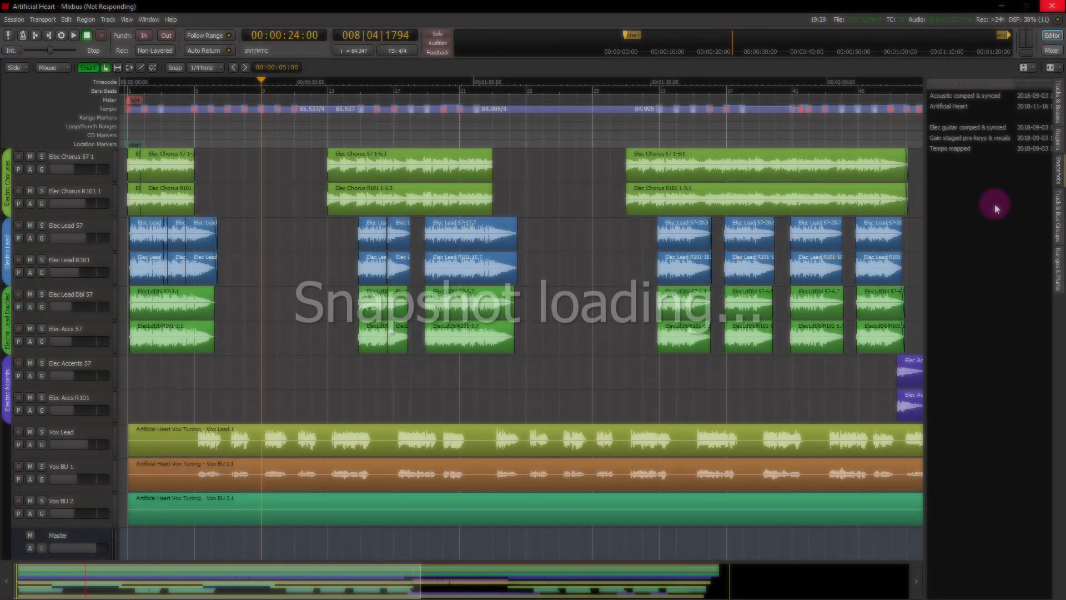